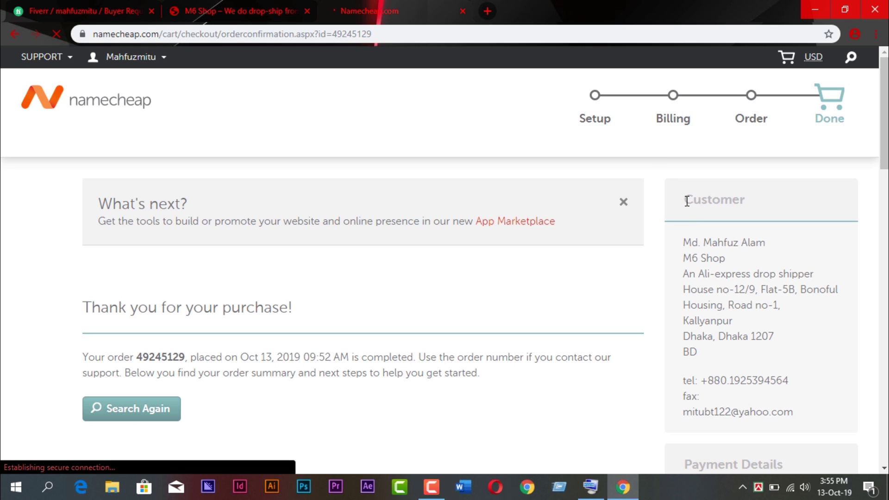
- Download the order receipt from the payment details of the purchase confirmation page
{"action": "scroll", "coordinate": [685, 204], "scroll_direction": "down", "scroll_amount": 3}
{"action": "scroll", "coordinate": [685, 206], "scroll_direction": "down", "scroll_amount": 3}
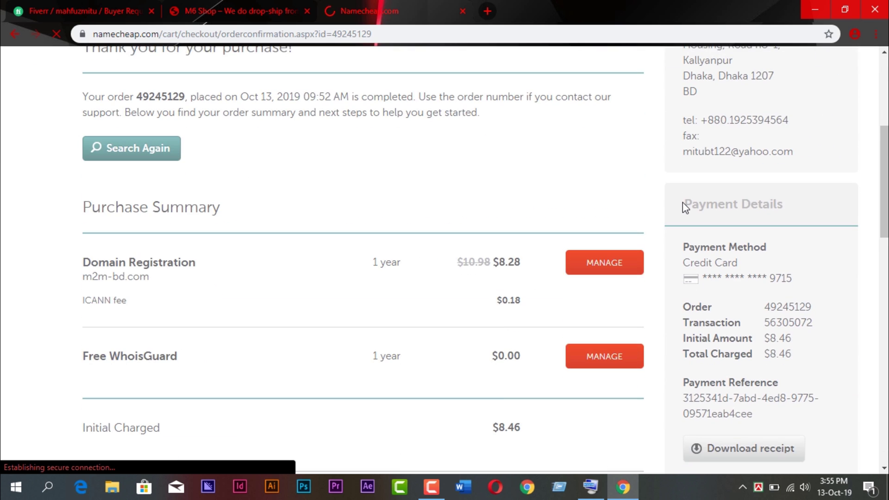
{"action": "scroll", "coordinate": [684, 206], "scroll_direction": "down", "scroll_amount": 2}
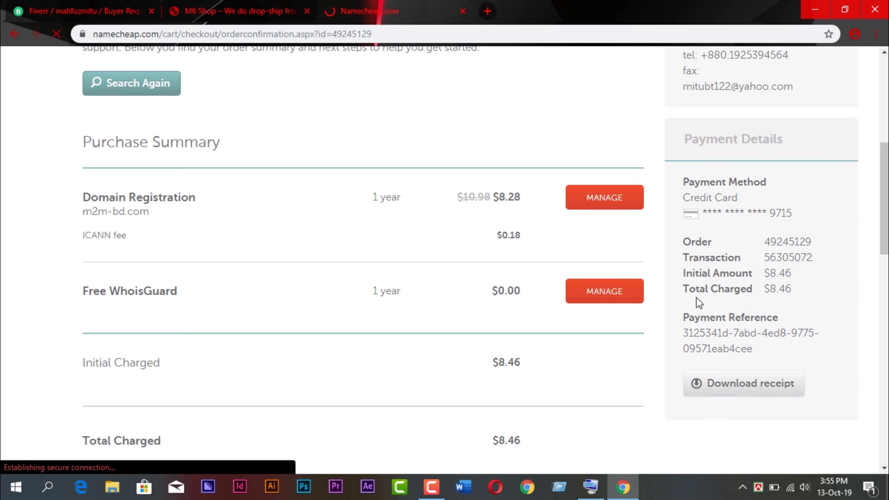
{"action": "left_click", "coordinate": [735, 393]}
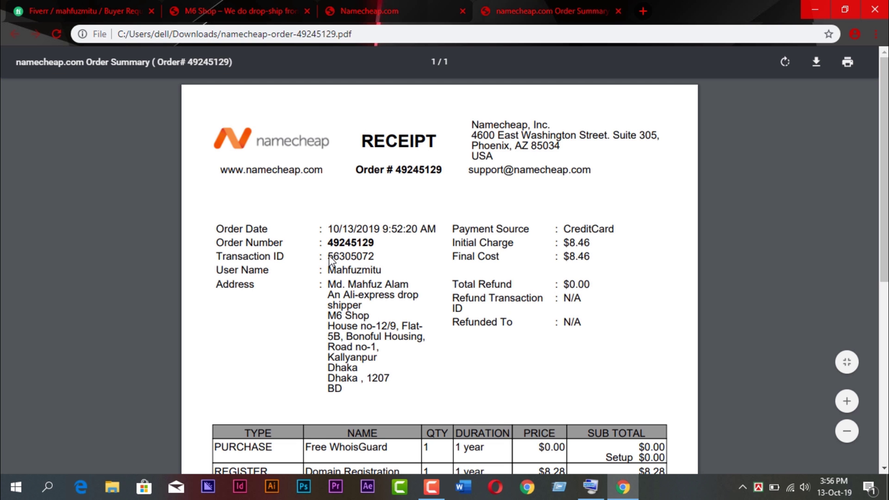
- Review the receipt's order details and purchased items, then close the receipt
{"action": "scroll", "coordinate": [554, 210], "scroll_direction": "down", "scroll_amount": 5}
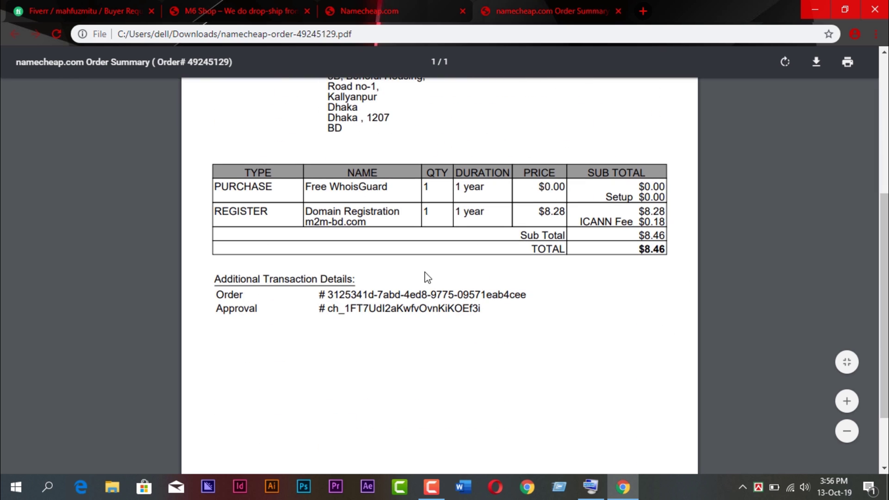
{"action": "scroll", "coordinate": [424, 271], "scroll_direction": "up", "scroll_amount": 5}
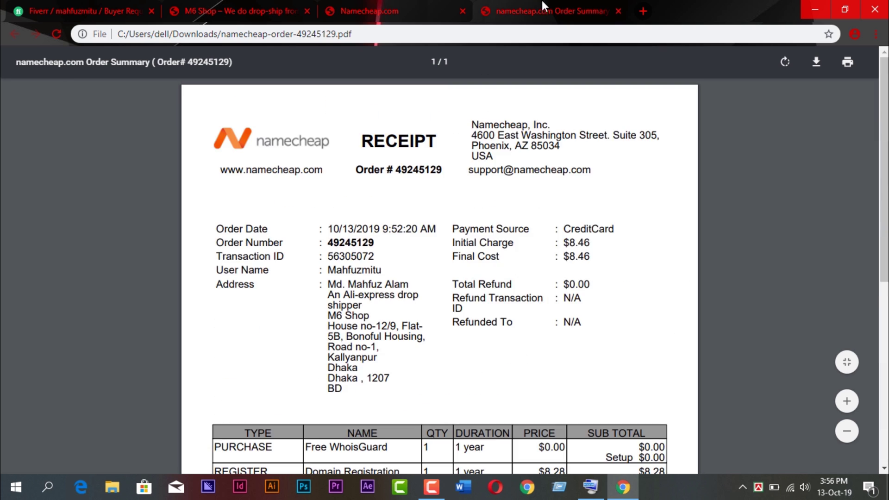
{"action": "left_click", "coordinate": [618, 11]}
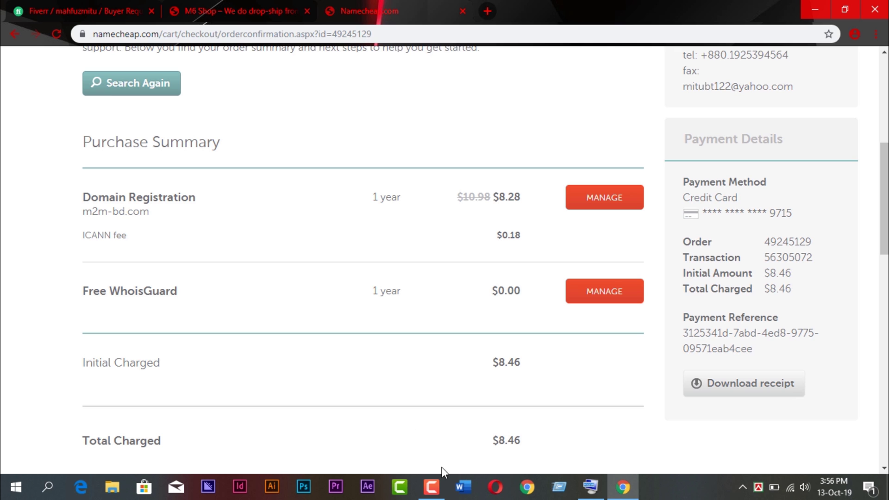
{"action": "left_click", "coordinate": [438, 495]}
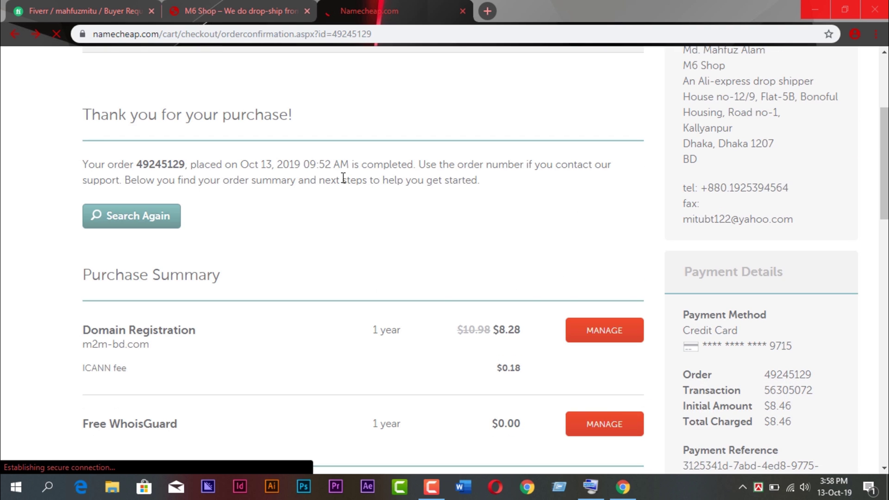
- Open the management page for the m2m-bd.com domain registration from the purchase summary
{"action": "scroll", "coordinate": [343, 178], "scroll_direction": "up", "scroll_amount": 2}
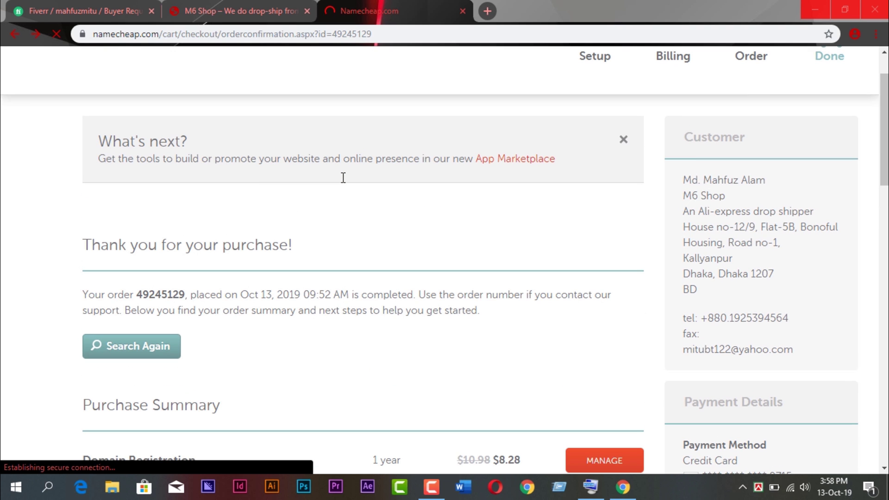
{"action": "scroll", "coordinate": [343, 178], "scroll_direction": "down", "scroll_amount": 1}
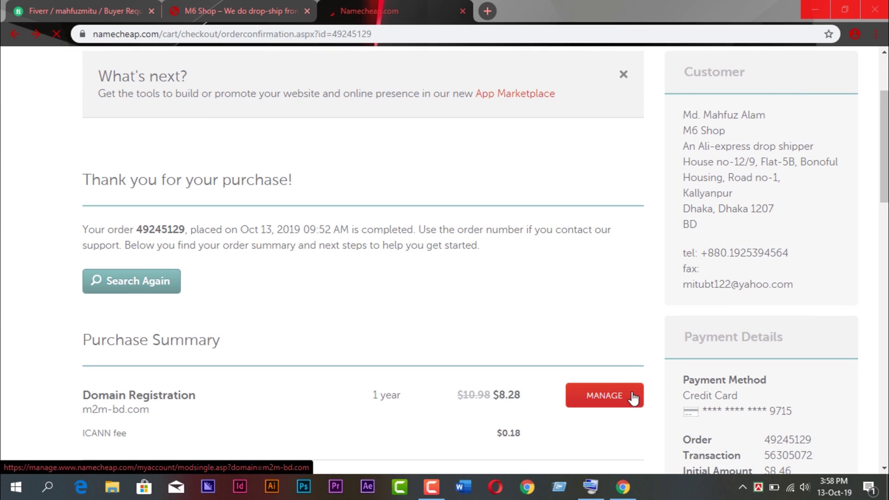
{"action": "scroll", "coordinate": [602, 371], "scroll_direction": "down", "scroll_amount": 3}
{"action": "left_click", "coordinate": [580, 275]}
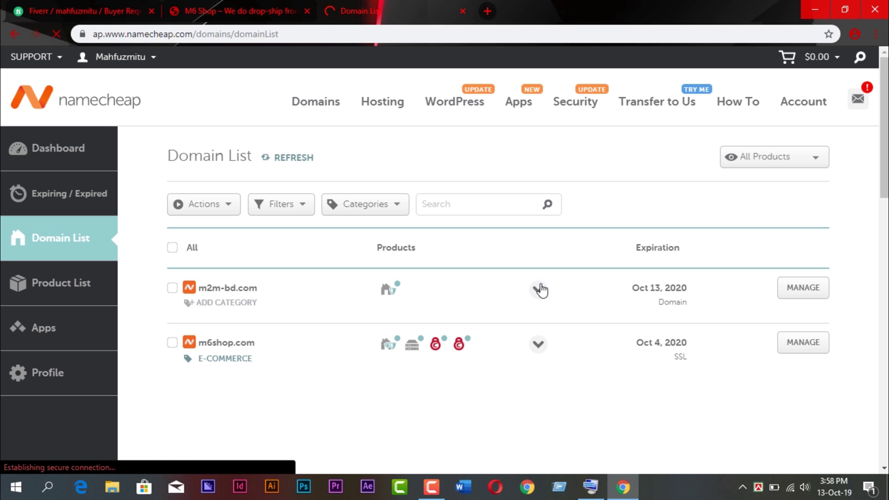
- Expand the m2m-bd.com entry in the domain list to check its products and renewal options, then collapse it
{"action": "scroll", "coordinate": [540, 282], "scroll_direction": "down", "scroll_amount": 1}
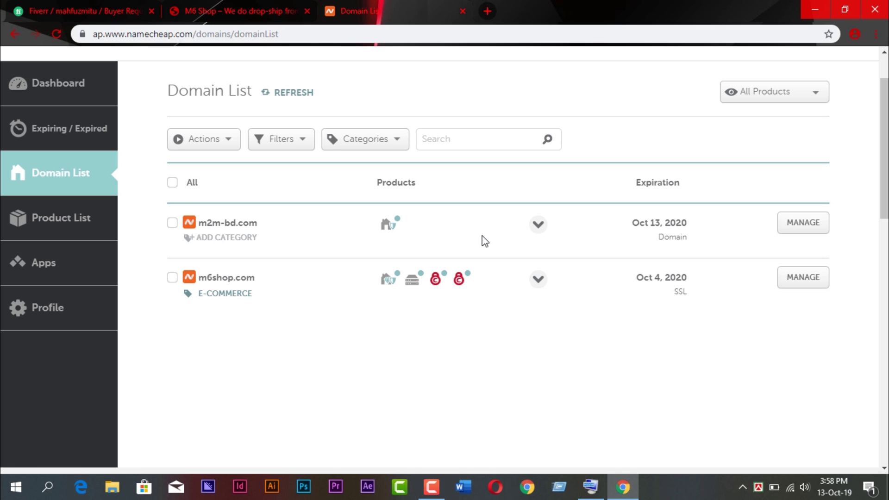
{"action": "left_click", "coordinate": [545, 231]}
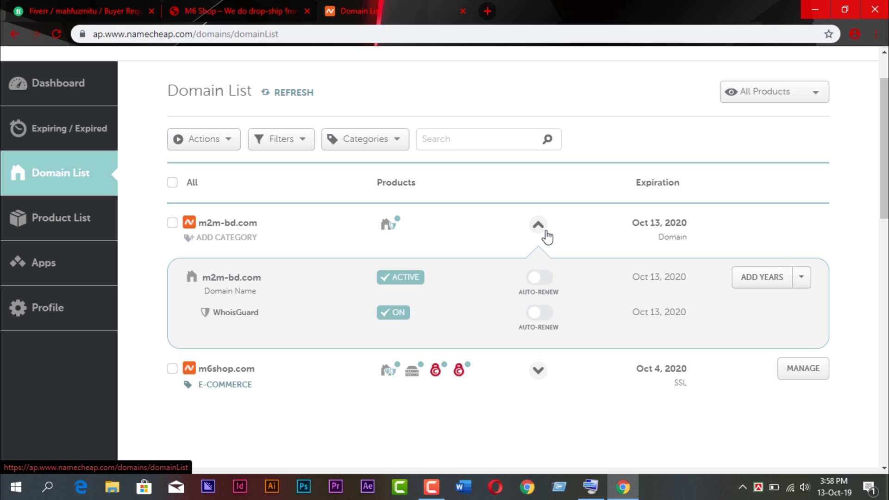
{"action": "left_click", "coordinate": [743, 288]}
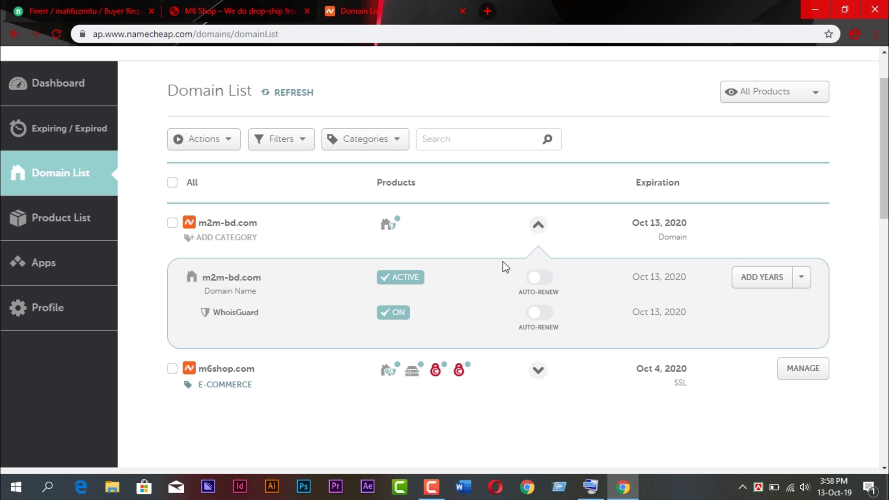
{"action": "left_click", "coordinate": [536, 227]}
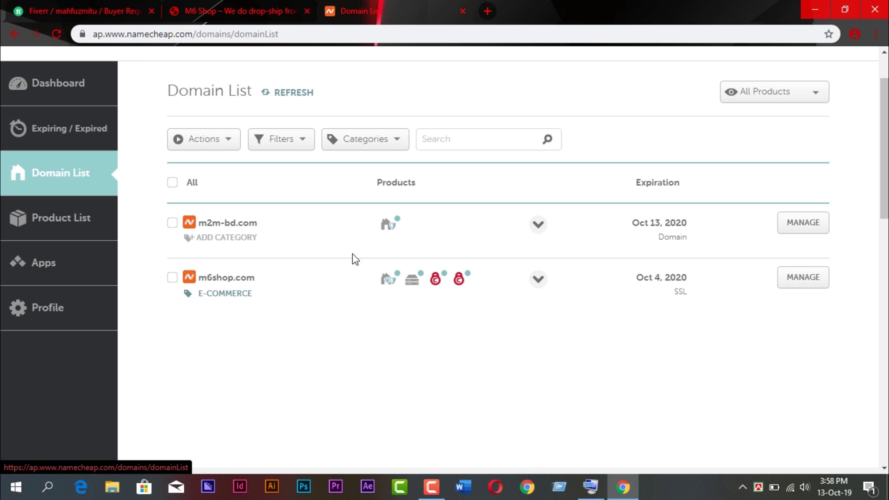
- Start assigning a category to the m2m-bd.com domain
{"action": "left_click", "coordinate": [197, 238]}
{"action": "left_click", "coordinate": [208, 257]}
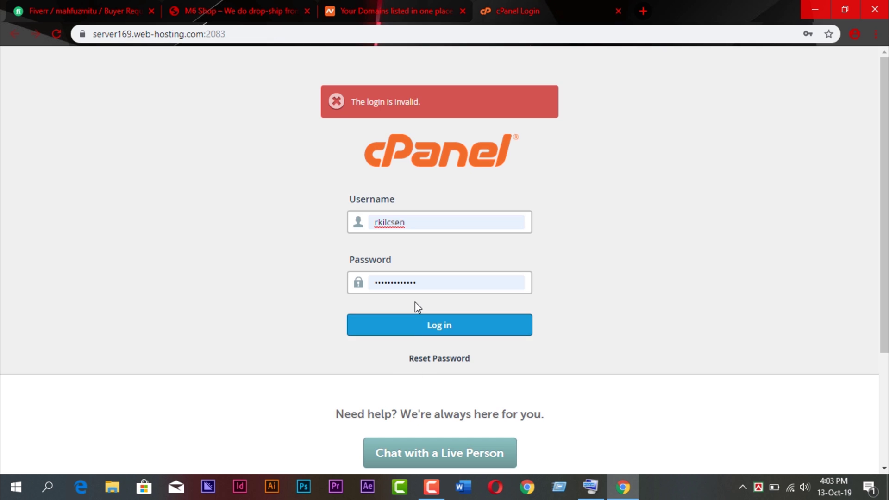
- Log in to cPanel with the filled-in account credentials and bring up its main page after checking the domain list
{"action": "left_click", "coordinate": [417, 326]}
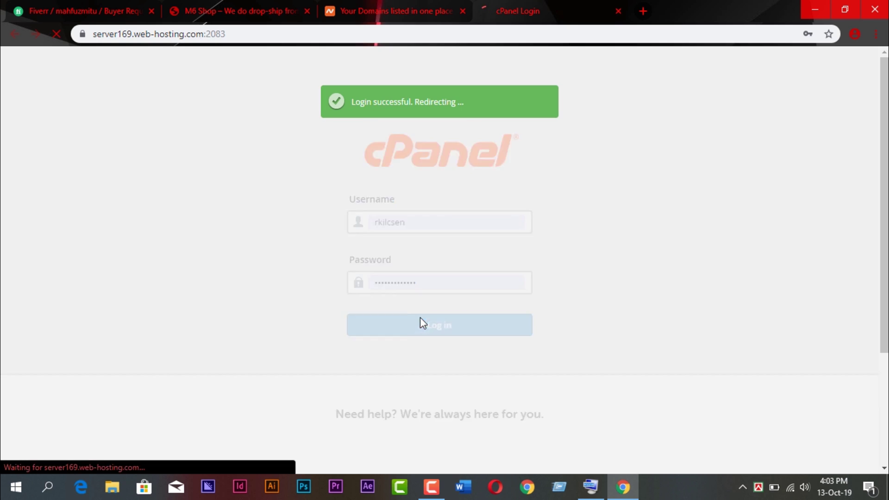
{"action": "left_click", "coordinate": [404, 4]}
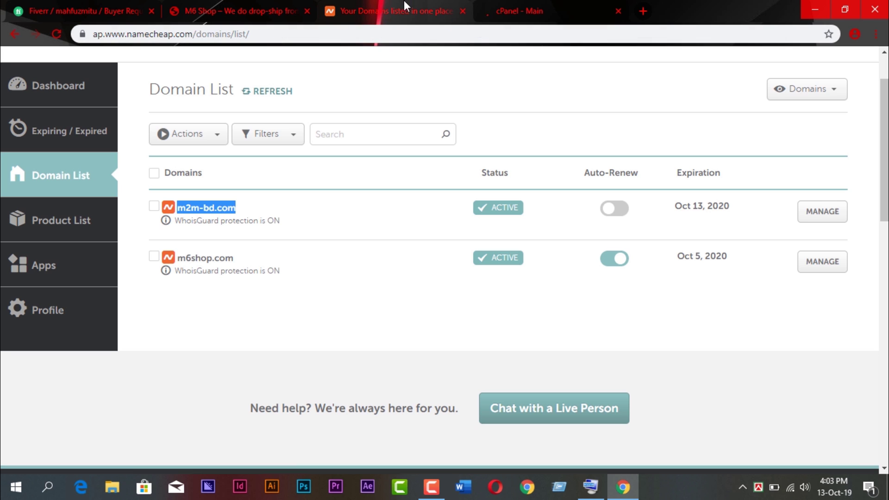
{"action": "left_click", "coordinate": [515, 6]}
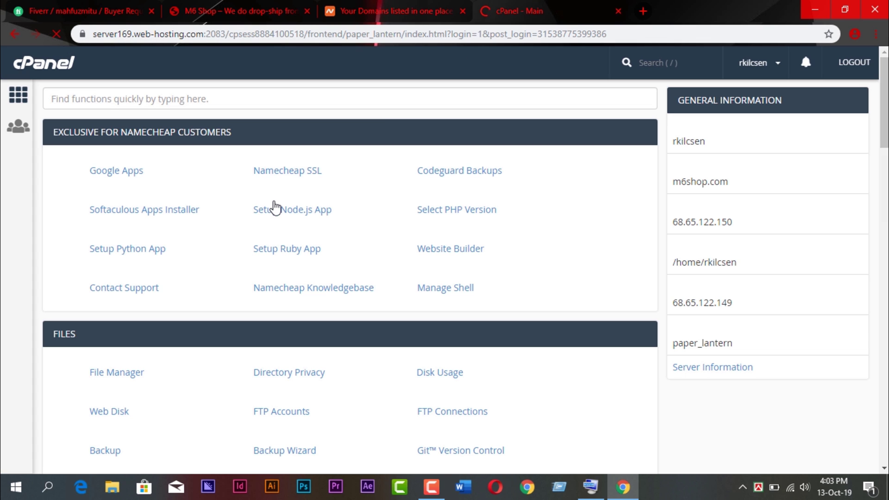
- Look through the cPanel tool sections, from Files and Databases to Email, Metrics and Security
{"action": "scroll", "coordinate": [303, 276], "scroll_direction": "down", "scroll_amount": 1}
{"action": "scroll", "coordinate": [301, 276], "scroll_direction": "down", "scroll_amount": 6}
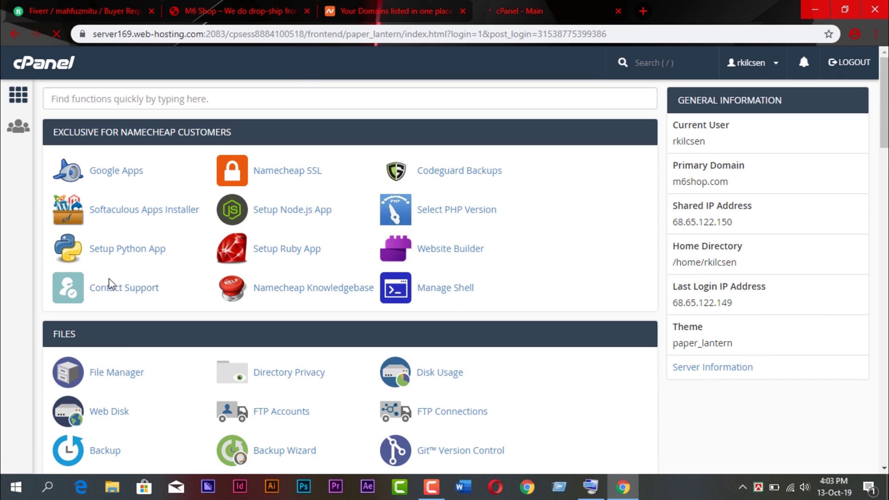
{"action": "scroll", "coordinate": [131, 252], "scroll_direction": "down", "scroll_amount": 4}
{"action": "scroll", "coordinate": [139, 260], "scroll_direction": "down", "scroll_amount": 2}
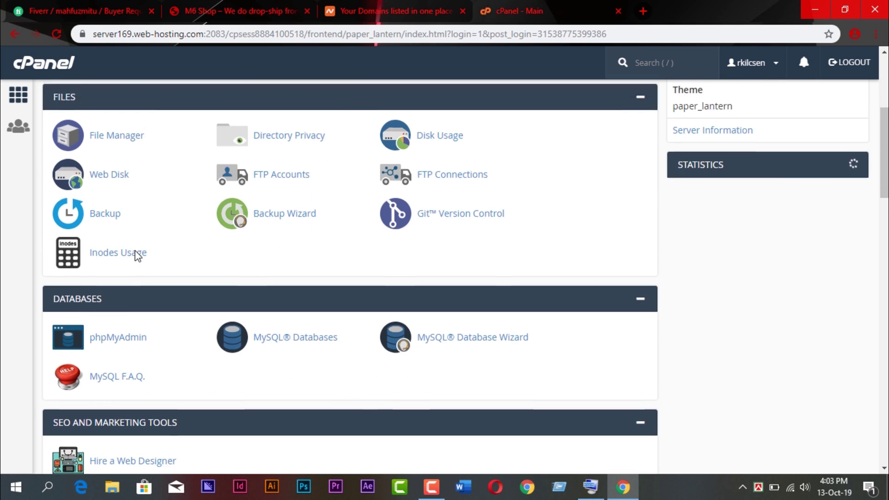
{"action": "scroll", "coordinate": [136, 256], "scroll_direction": "down", "scroll_amount": 4}
{"action": "scroll", "coordinate": [136, 256], "scroll_direction": "down", "scroll_amount": 6}
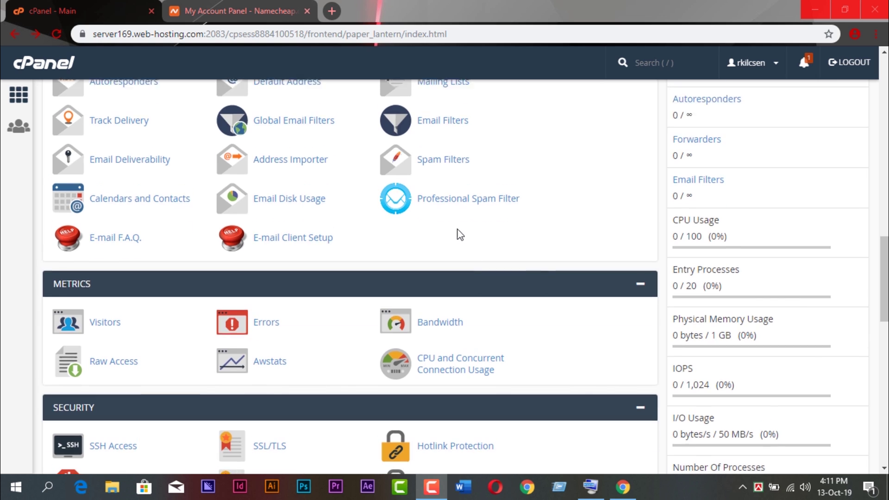
{"action": "scroll", "coordinate": [458, 235], "scroll_direction": "up", "scroll_amount": 10}
{"action": "scroll", "coordinate": [455, 231], "scroll_direction": "up", "scroll_amount": 8}
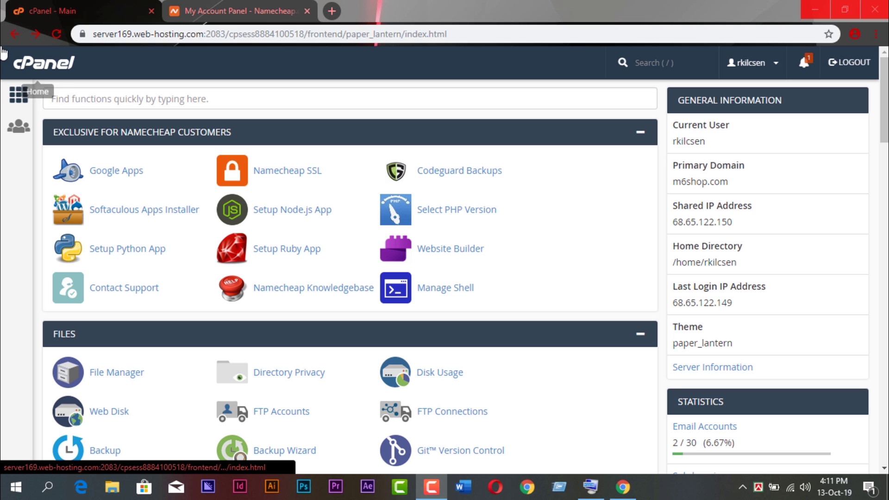
- Reload the cPanel home page and open Addon Domains from the Domains section
{"action": "left_click", "coordinate": [18, 95]}
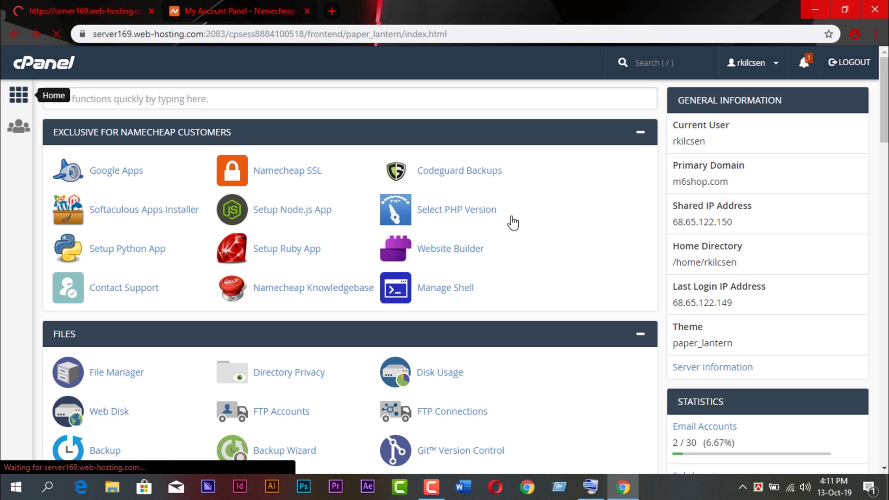
{"action": "scroll", "coordinate": [341, 169], "scroll_direction": "down", "scroll_amount": 7}
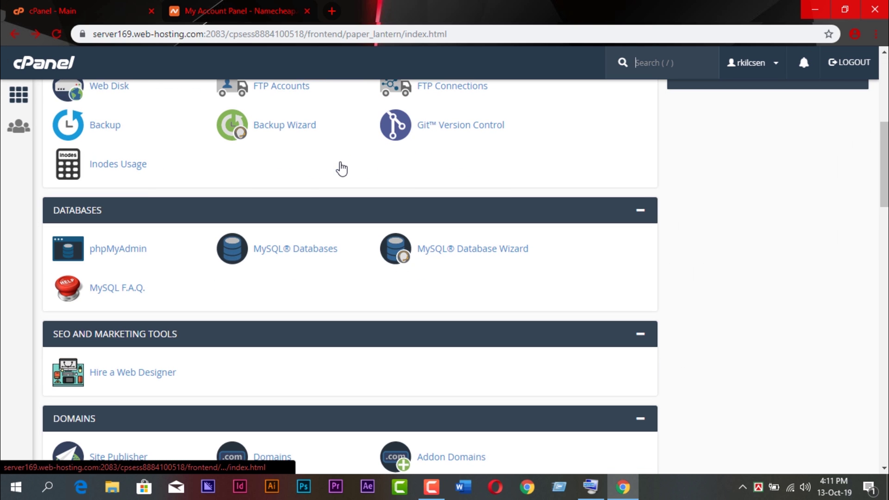
{"action": "scroll", "coordinate": [342, 168], "scroll_direction": "up", "scroll_amount": 7}
{"action": "scroll", "coordinate": [303, 192], "scroll_direction": "down", "scroll_amount": 12}
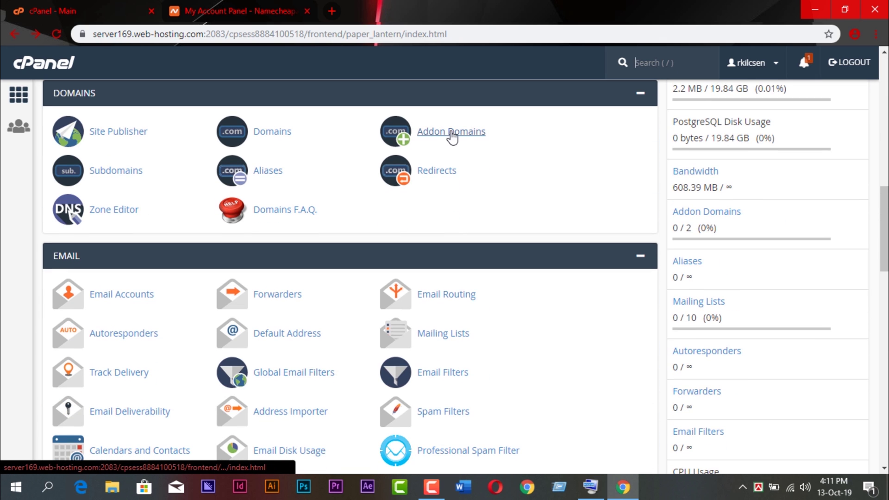
{"action": "left_click", "coordinate": [437, 138]}
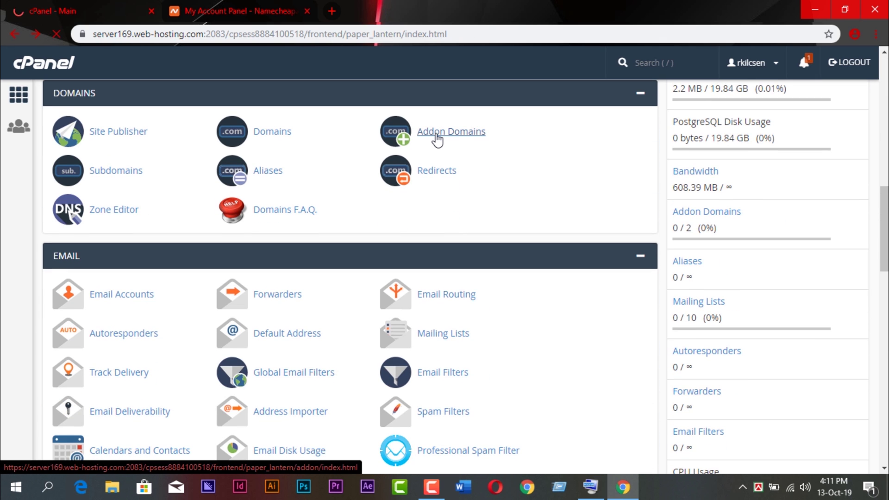
- Examine the addon domain creation form, including its New Domain Name and Subdomain fields
{"action": "scroll", "coordinate": [193, 154], "scroll_direction": "down", "scroll_amount": 3}
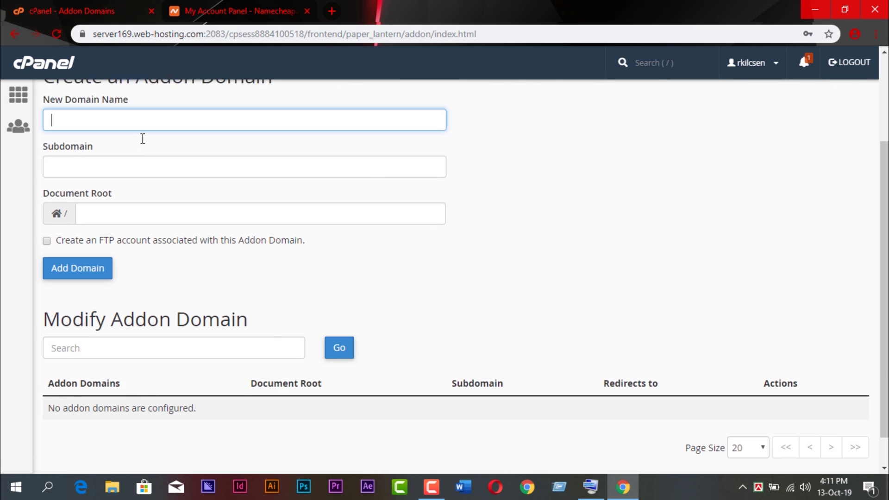
{"action": "scroll", "coordinate": [143, 138], "scroll_direction": "up", "scroll_amount": 3}
{"action": "left_click", "coordinate": [129, 241]}
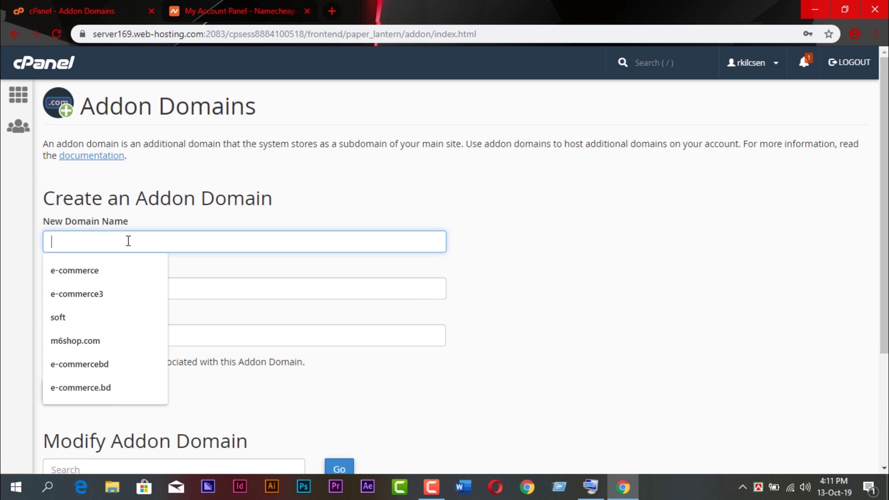
{"action": "left_click", "coordinate": [239, 291]}
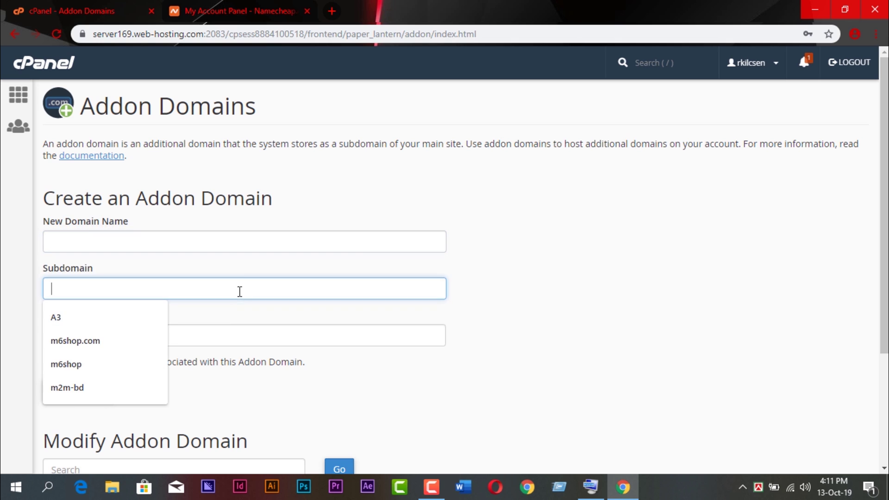
- Switch to the Namecheap dashboard, collapse the m2m-bd.com details and copy that domain name
{"action": "left_click", "coordinate": [234, 11]}
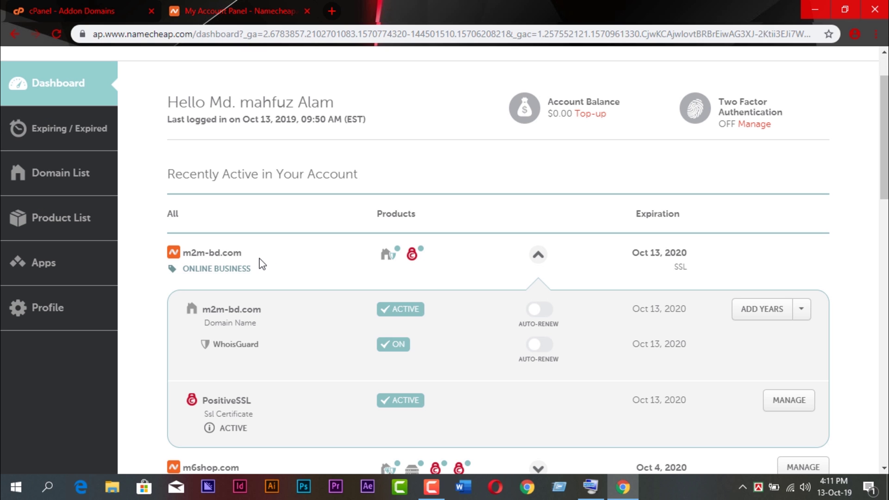
{"action": "left_click", "coordinate": [546, 258]}
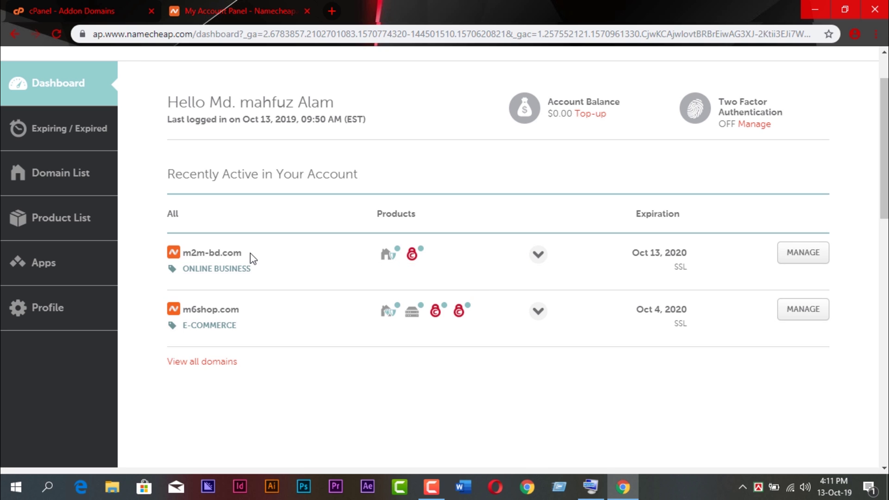
{"action": "left_click_drag", "start_coordinate": [239, 252], "coordinate": [200, 264]}
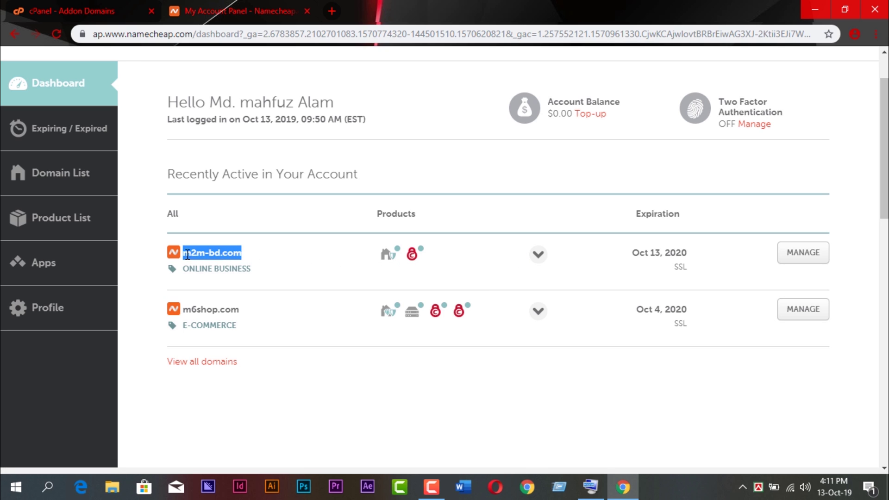
{"action": "right_click", "coordinate": [199, 253]}
{"action": "left_click", "coordinate": [218, 263]}
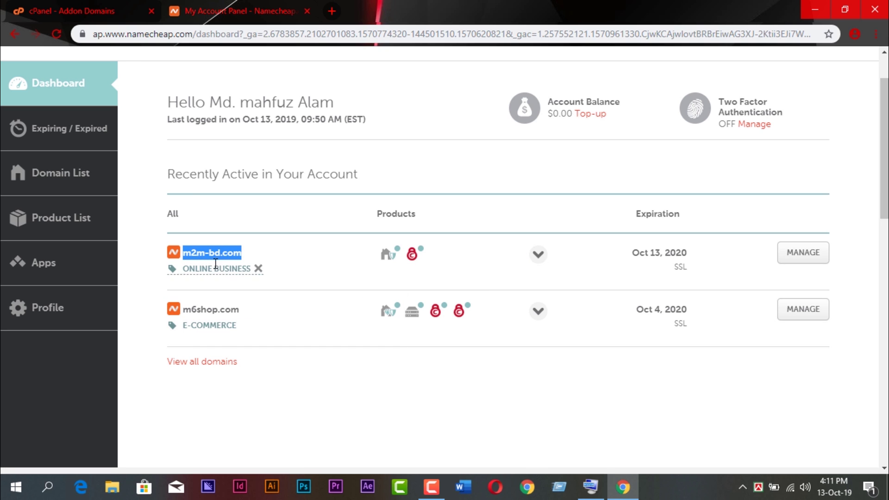
- Return to cPanel's Addon Domains form and paste m2m-bd.com as the new domain name
{"action": "left_click", "coordinate": [92, 5]}
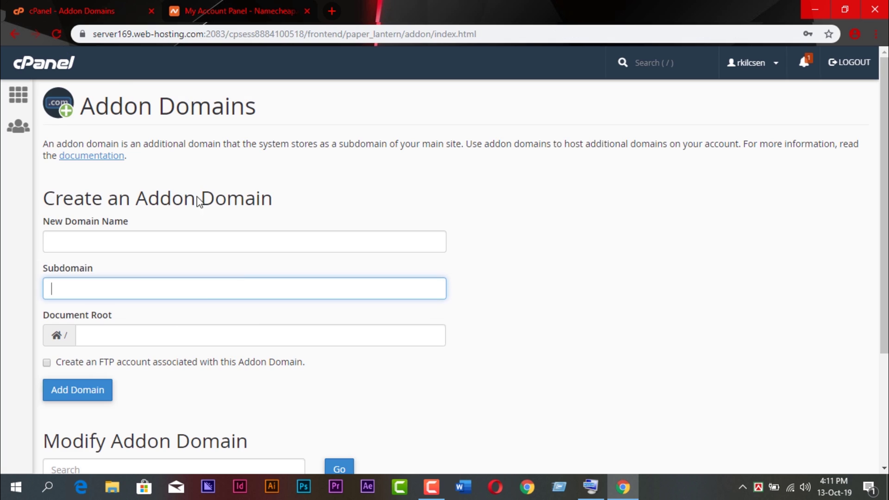
{"action": "right_click", "coordinate": [87, 243]}
{"action": "left_click", "coordinate": [119, 343]}
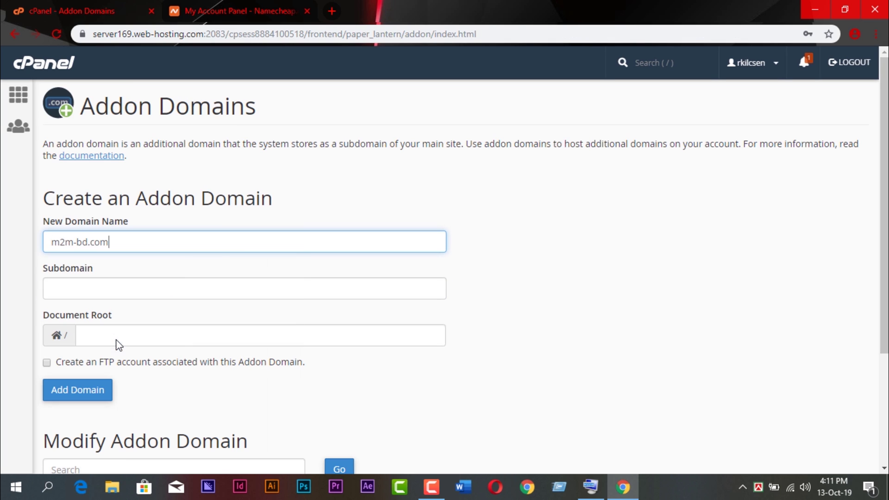
- Check the subdomain m2m-bd and document root m2m-bd.com, and add m2m-bd.com as an addon domain
{"action": "left_click", "coordinate": [280, 219]}
{"action": "scroll", "coordinate": [279, 219], "scroll_direction": "down", "scroll_amount": 3}
{"action": "scroll", "coordinate": [268, 218], "scroll_direction": "up", "scroll_amount": 2}
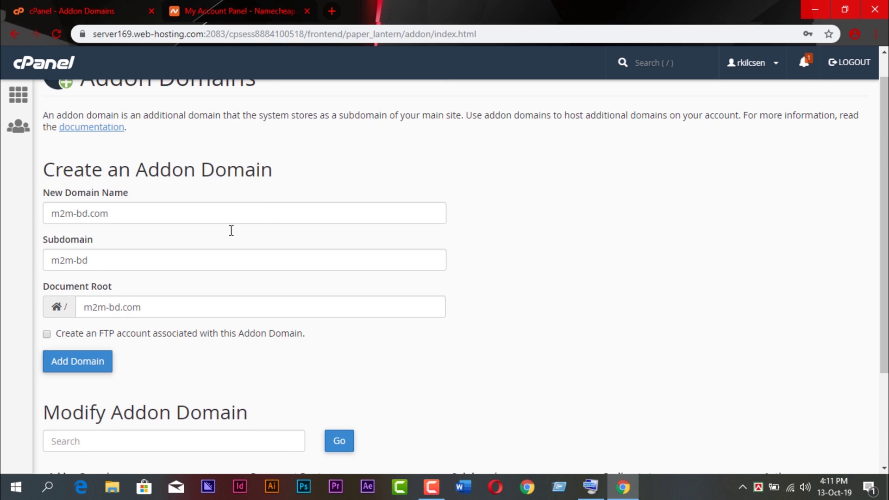
{"action": "left_click", "coordinate": [104, 271]}
{"action": "left_click", "coordinate": [159, 308]}
{"action": "scroll", "coordinate": [162, 309], "scroll_direction": "down", "scroll_amount": 3}
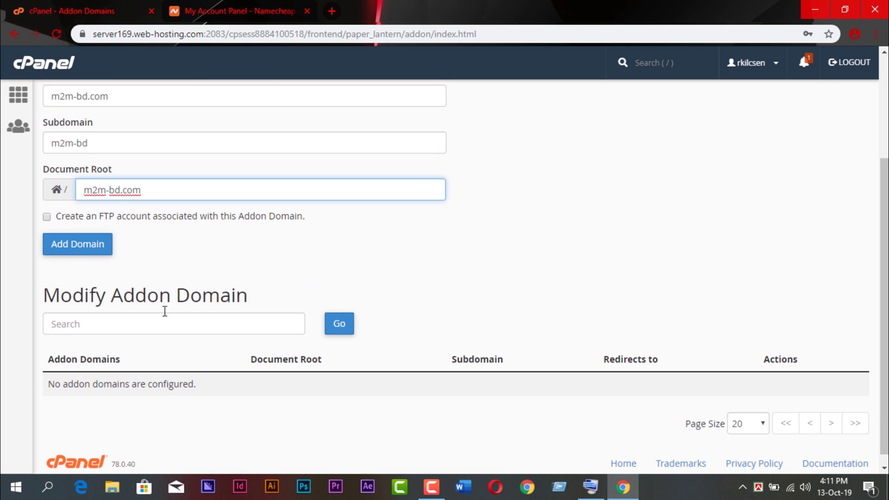
{"action": "left_click", "coordinate": [78, 232]}
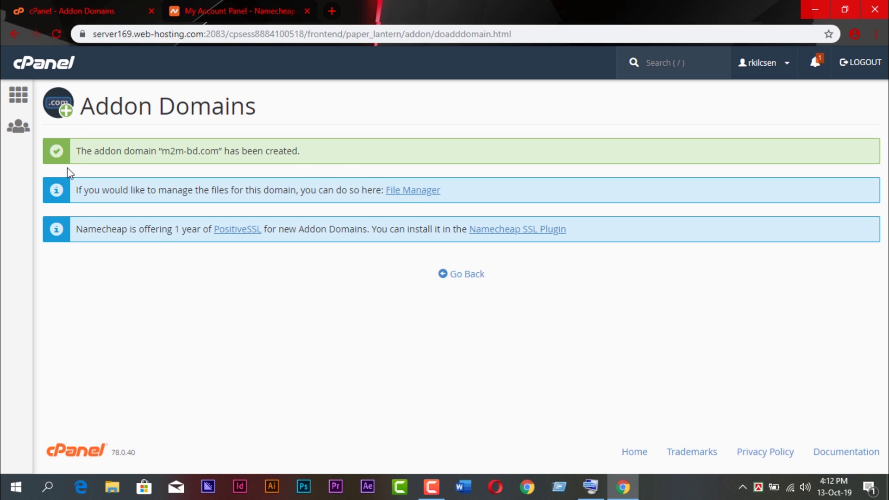
- Return to the cPanel home page, open the Domains list and view the management page for m2m-bd.com
{"action": "left_click", "coordinate": [18, 95]}
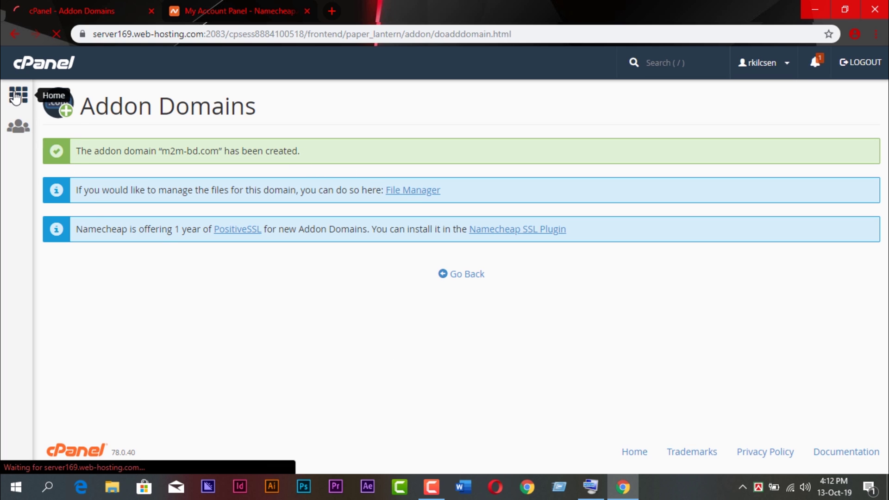
{"action": "scroll", "coordinate": [391, 191], "scroll_direction": "down", "scroll_amount": 7}
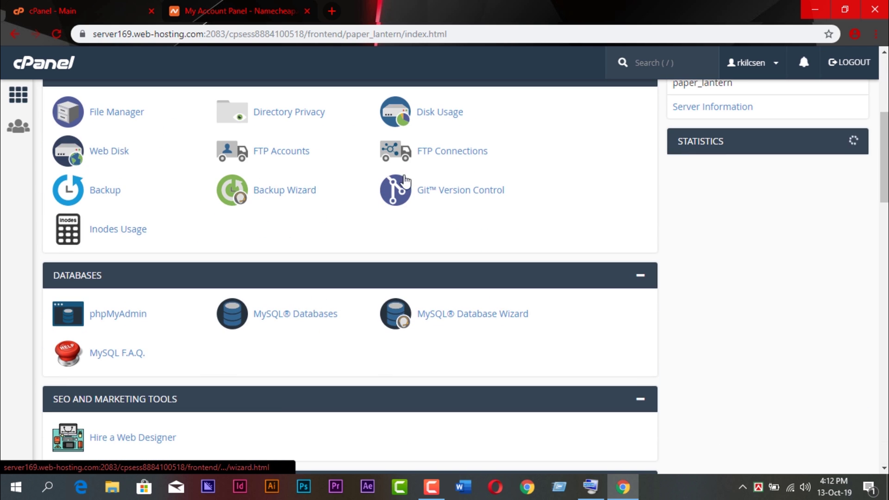
{"action": "scroll", "coordinate": [391, 191], "scroll_direction": "down", "scroll_amount": 4}
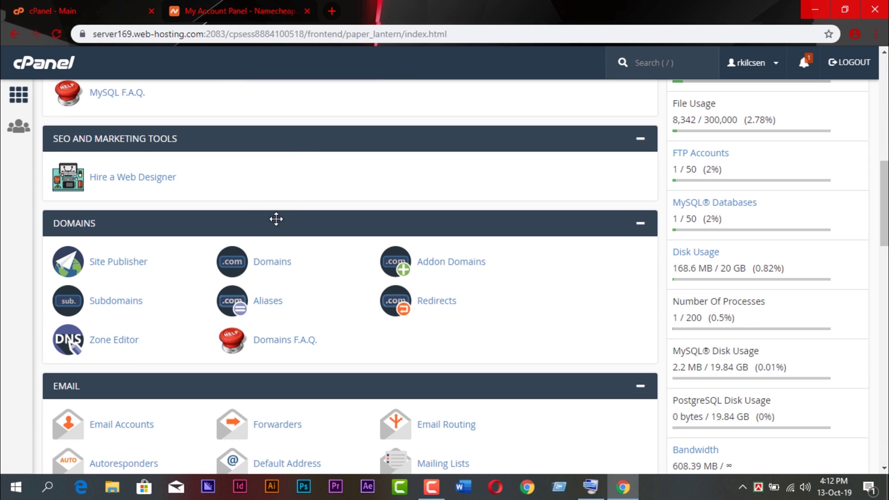
{"action": "left_click", "coordinate": [271, 260]}
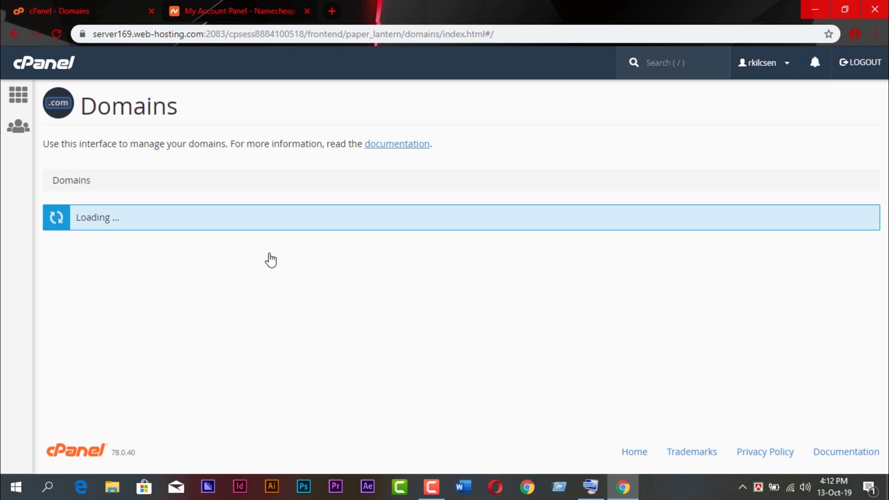
{"action": "scroll", "coordinate": [324, 227], "scroll_direction": "down", "scroll_amount": 1}
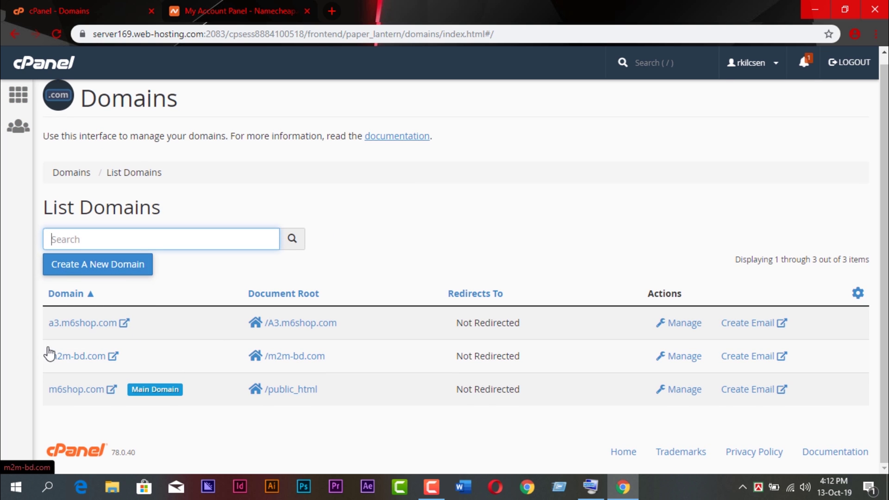
{"action": "left_click", "coordinate": [678, 356]}
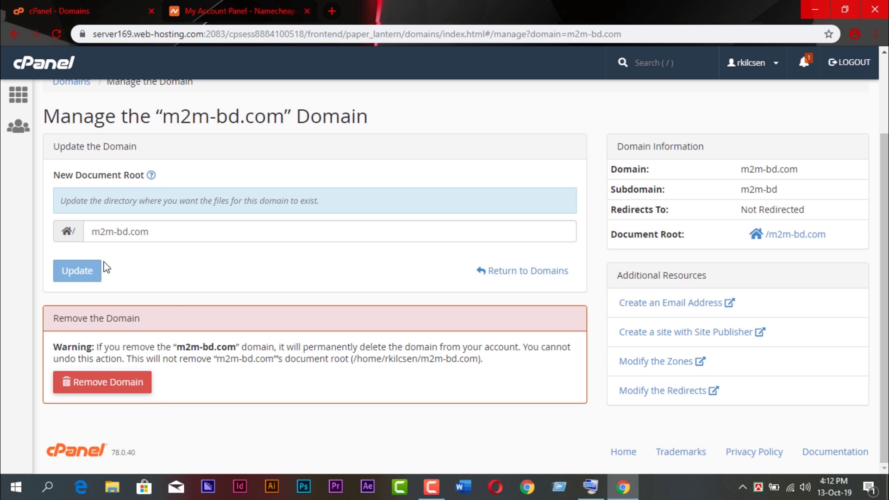
{"action": "scroll", "coordinate": [104, 245], "scroll_direction": "up", "scroll_amount": 2}
- Open Namecheap SSL from the cPanel home page and check the actions offered for the m2m-bd.com PositiveSSL certificate
{"action": "left_click", "coordinate": [17, 96]}
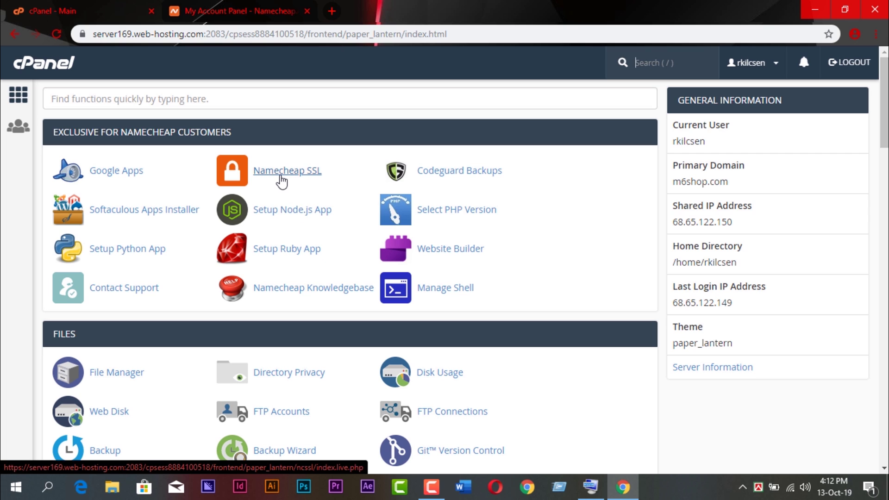
{"action": "left_click", "coordinate": [282, 179]}
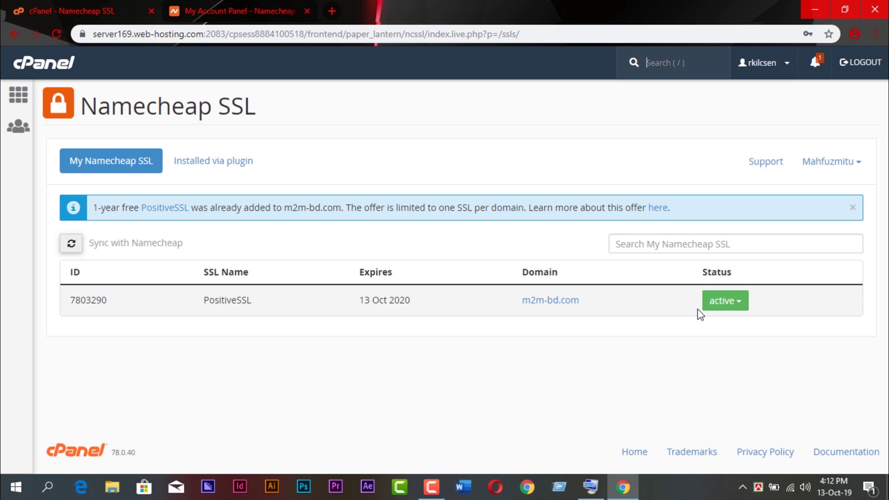
{"action": "left_click", "coordinate": [728, 309]}
{"action": "left_click", "coordinate": [557, 360]}
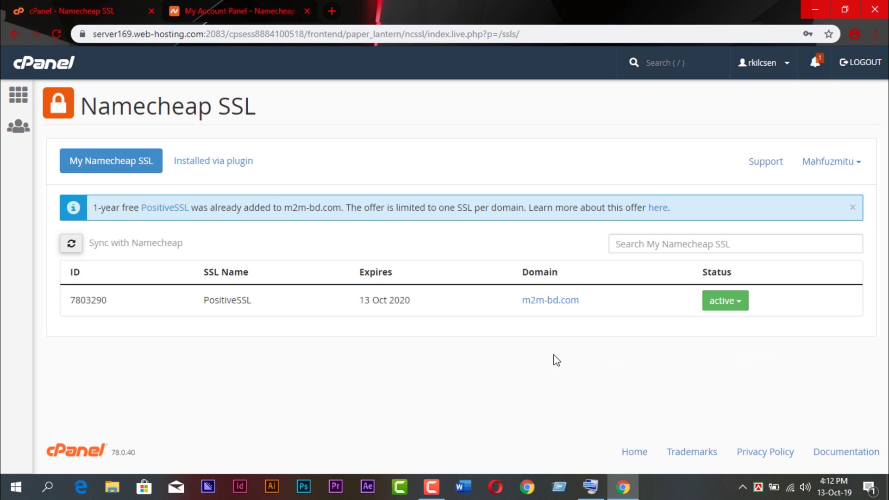
- Compare the SSLs installed via plugin with My Namecheap SSL, and briefly open the article about the free SSL offer
{"action": "left_click", "coordinate": [258, 163]}
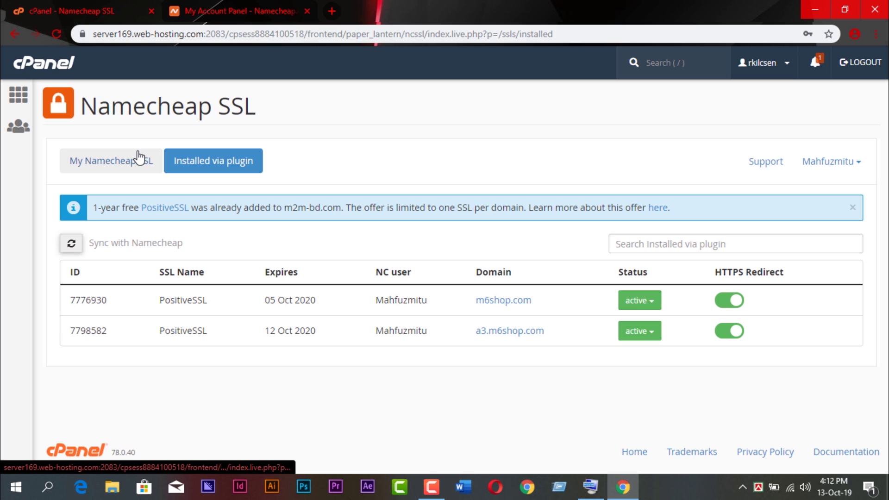
{"action": "left_click", "coordinate": [654, 209]}
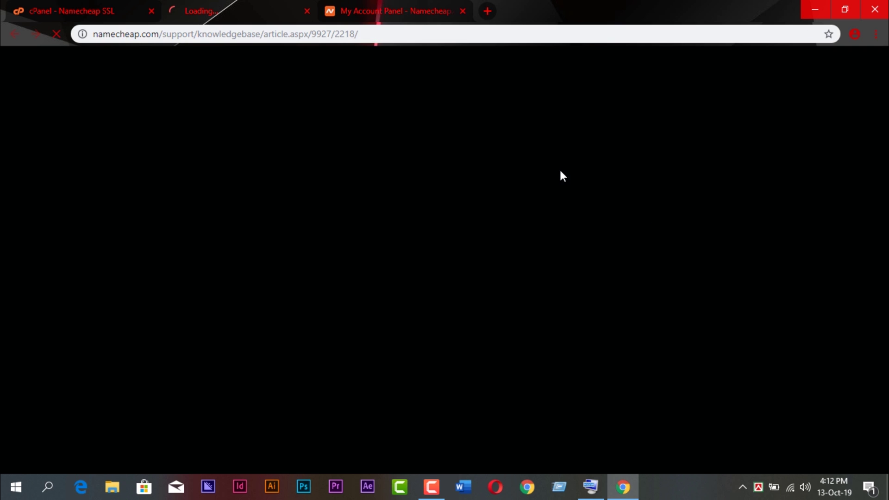
{"action": "left_click", "coordinate": [307, 11]}
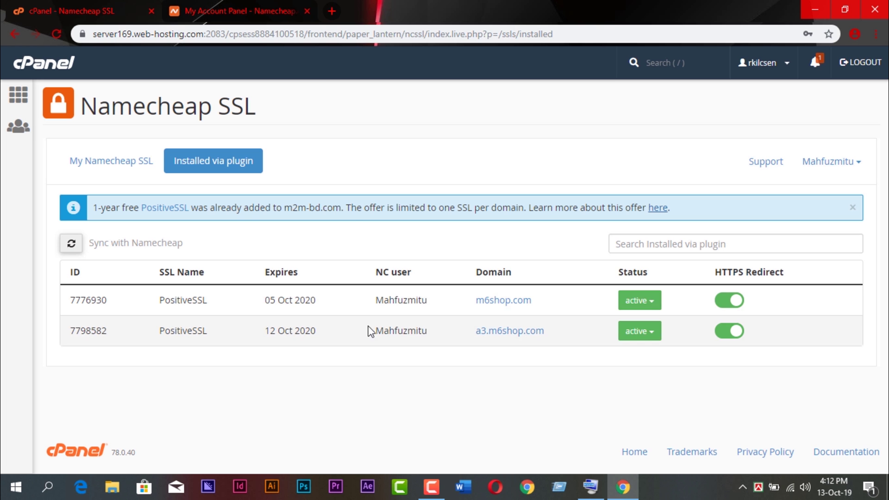
{"action": "left_click", "coordinate": [139, 176]}
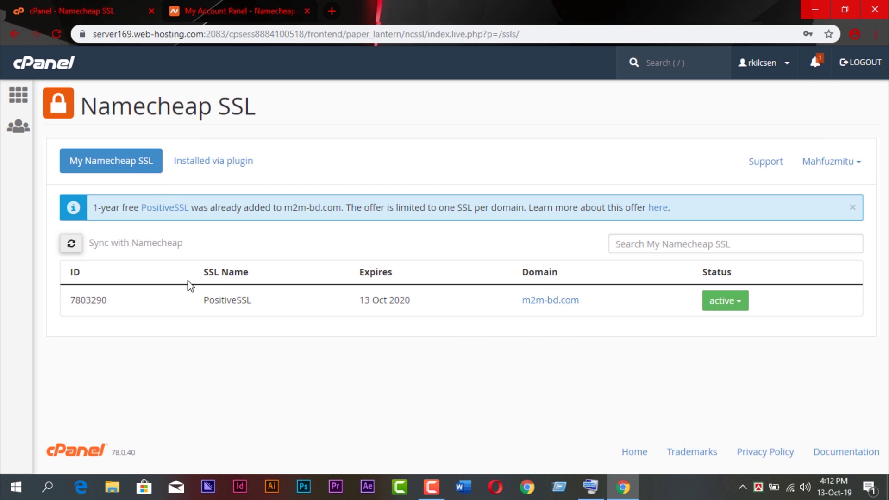
{"action": "left_click", "coordinate": [209, 166]}
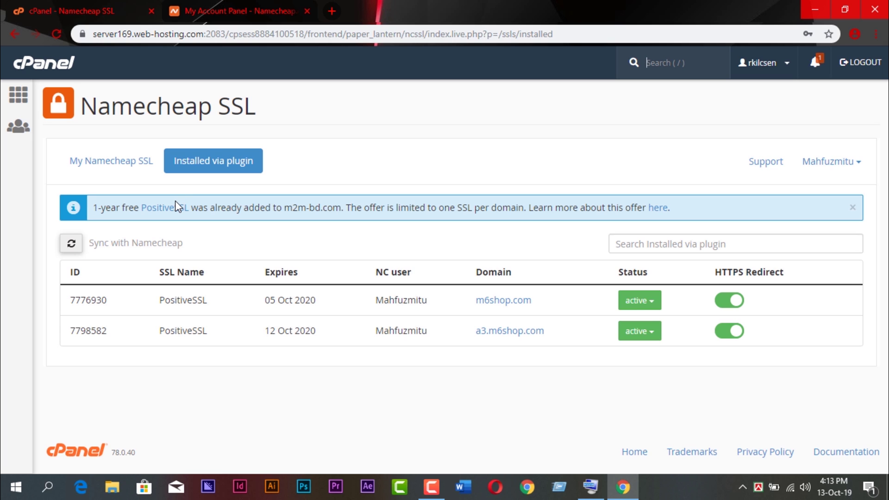
- Reissue and install the PositiveSSL certificate for m2m-bd.com, keeping the prefilled admin e-mail
{"action": "left_click", "coordinate": [123, 164]}
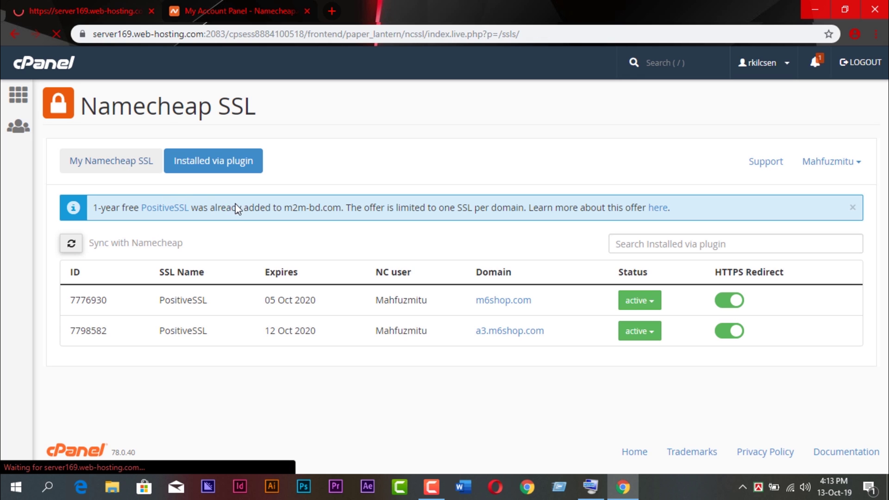
{"action": "left_click", "coordinate": [743, 308]}
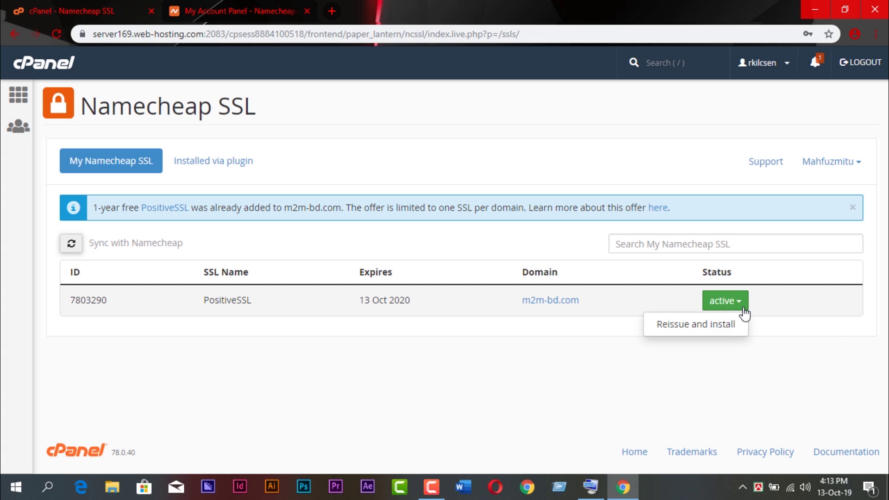
{"action": "left_click", "coordinate": [716, 333]}
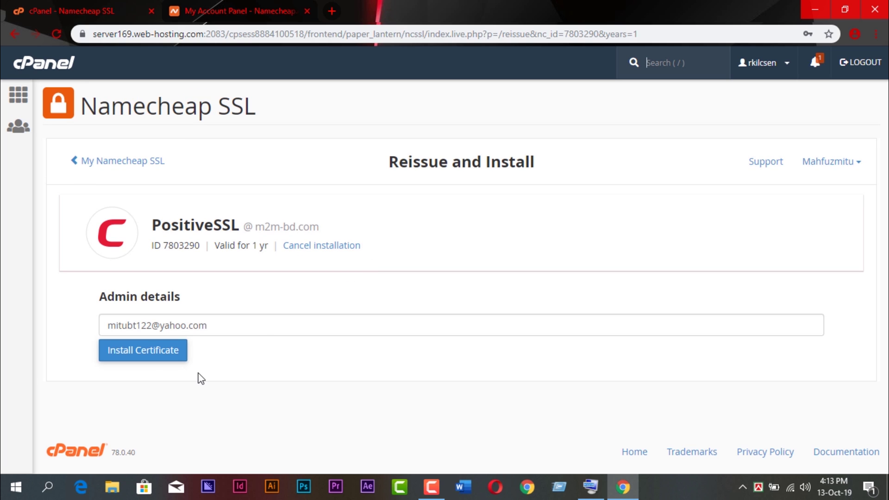
{"action": "left_click", "coordinate": [149, 356]}
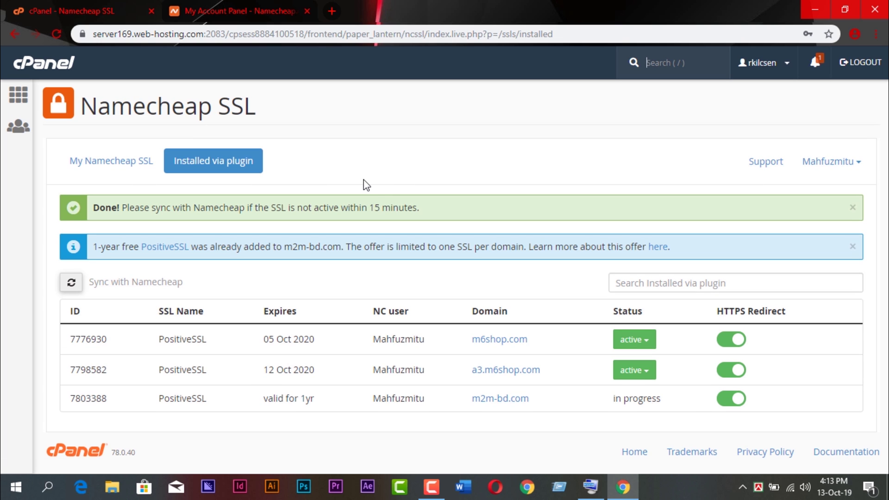
- Turn off the HTTPS redirect for m2m-bd.com among the SSLs installed via plugin, and recheck both certificate lists
{"action": "left_click", "coordinate": [137, 163]}
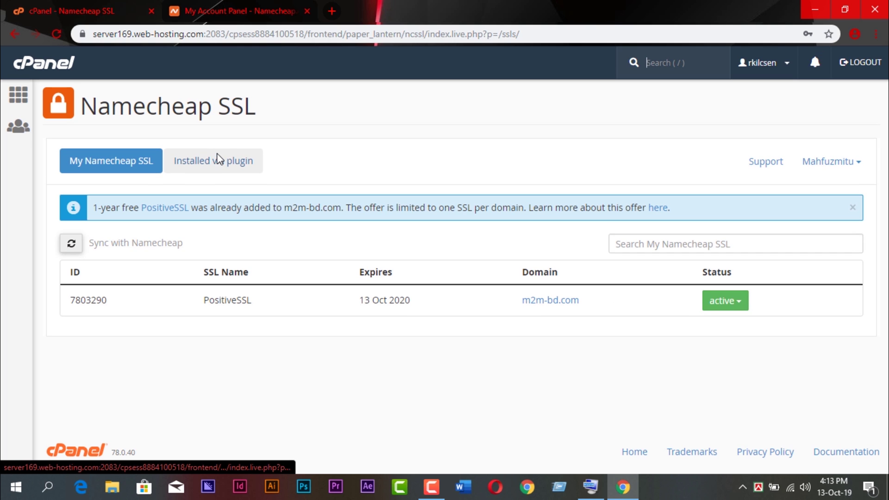
{"action": "left_click", "coordinate": [230, 162]}
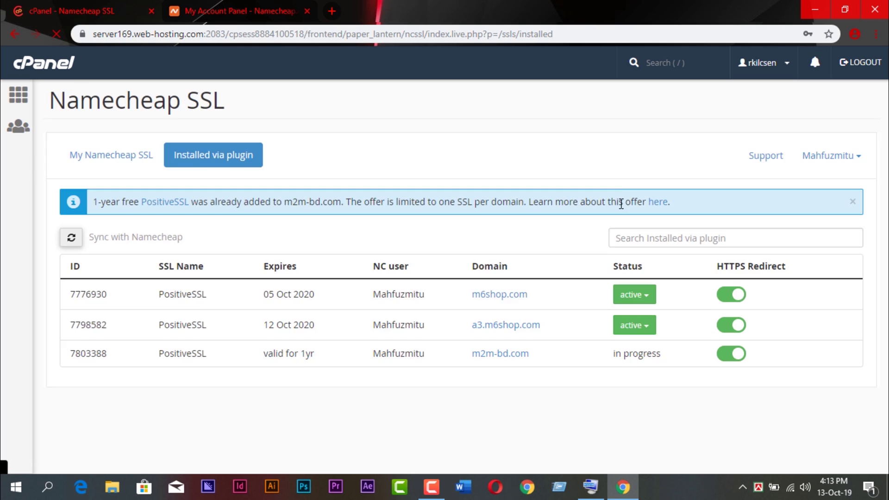
{"action": "left_click", "coordinate": [727, 362]}
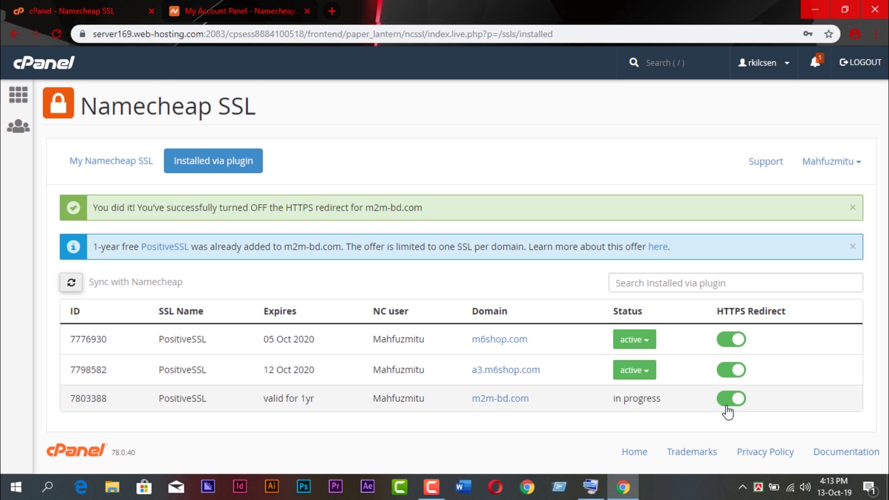
{"action": "left_click", "coordinate": [78, 92]}
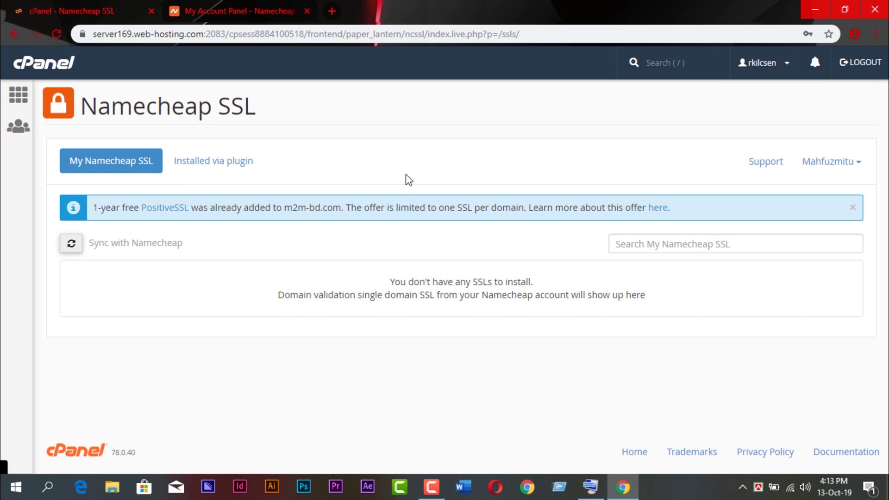
{"action": "left_click", "coordinate": [226, 164]}
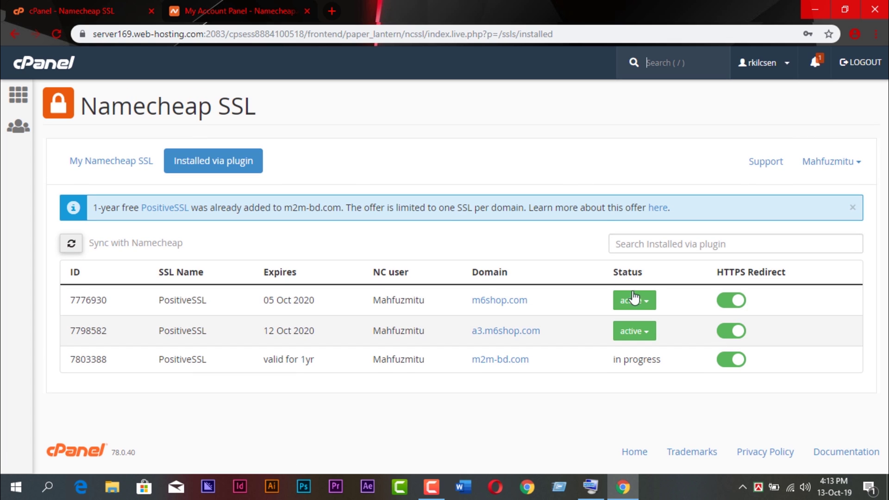
- Switch to the Namecheap dashboard, expand the m2m-bd.com details to check its SSL status, and reload the page
{"action": "left_click", "coordinate": [253, 11]}
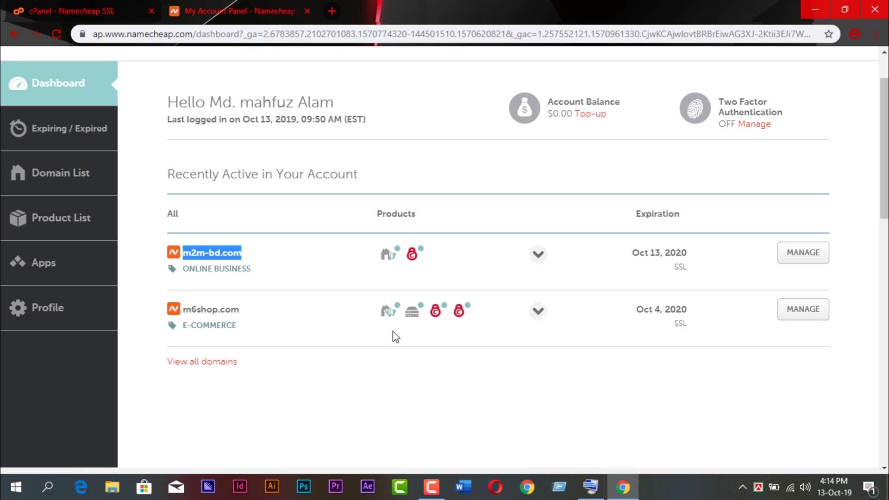
{"action": "left_click", "coordinate": [537, 254]}
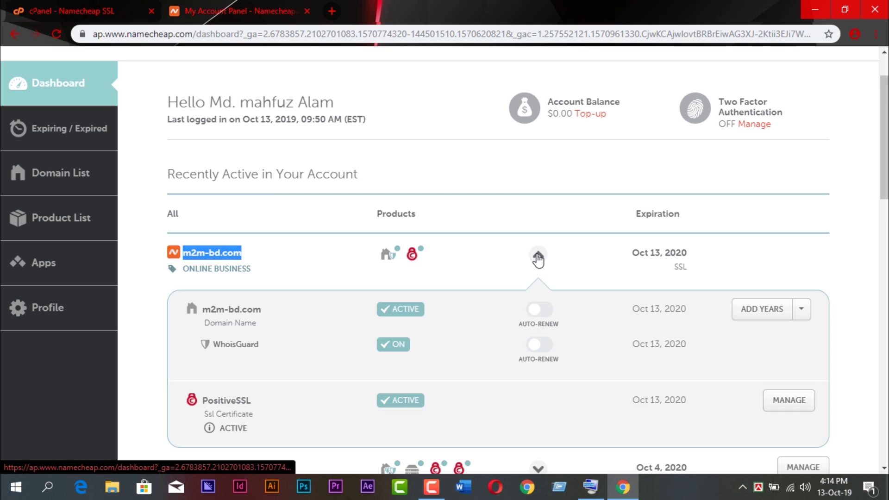
{"action": "scroll", "coordinate": [540, 313], "scroll_direction": "down", "scroll_amount": 1}
{"action": "scroll", "coordinate": [540, 313], "scroll_direction": "down", "scroll_amount": 3}
{"action": "scroll", "coordinate": [416, 195], "scroll_direction": "up", "scroll_amount": 5}
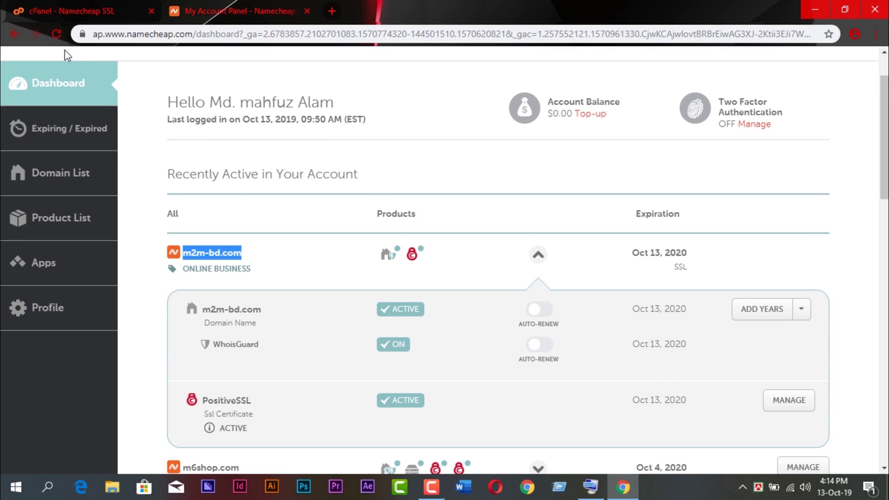
{"action": "left_click", "coordinate": [56, 36]}
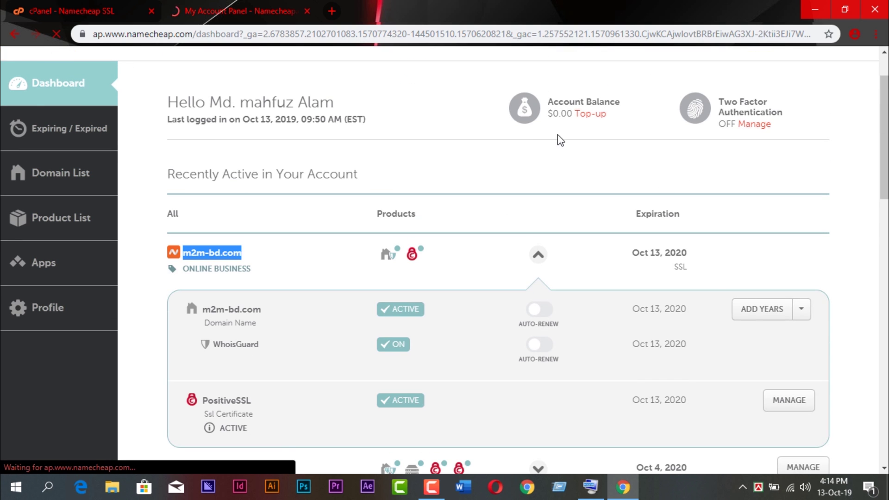
- Return to the cPanel home page, open the Domains list and open the management page for the main domain m6shop.com
{"action": "key", "text": "ctrl+Tab"}
{"action": "left_click", "coordinate": [22, 97]}
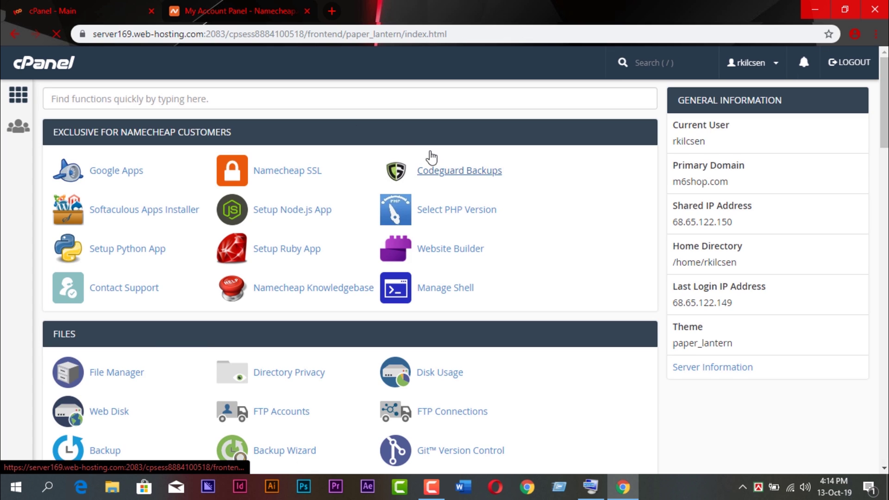
{"action": "scroll", "coordinate": [427, 159], "scroll_direction": "down", "scroll_amount": 2}
{"action": "scroll", "coordinate": [269, 260], "scroll_direction": "down", "scroll_amount": 3}
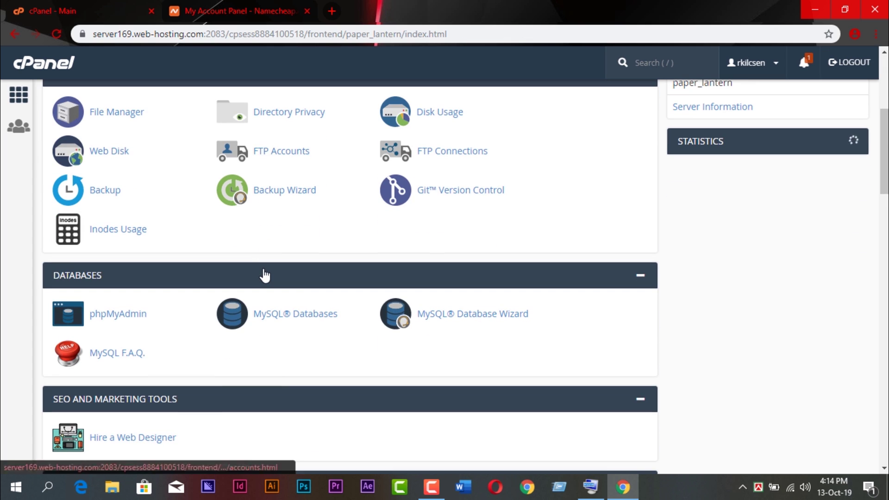
{"action": "scroll", "coordinate": [288, 308], "scroll_direction": "down", "scroll_amount": 4}
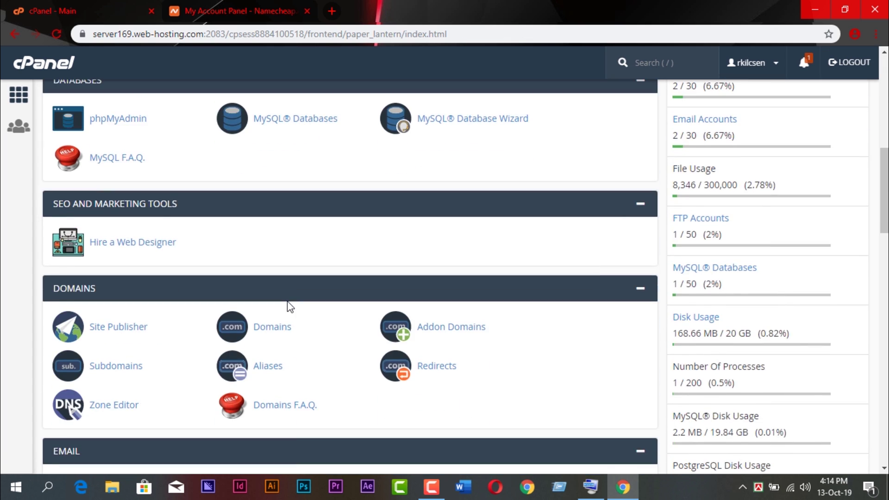
{"action": "left_click", "coordinate": [275, 326]}
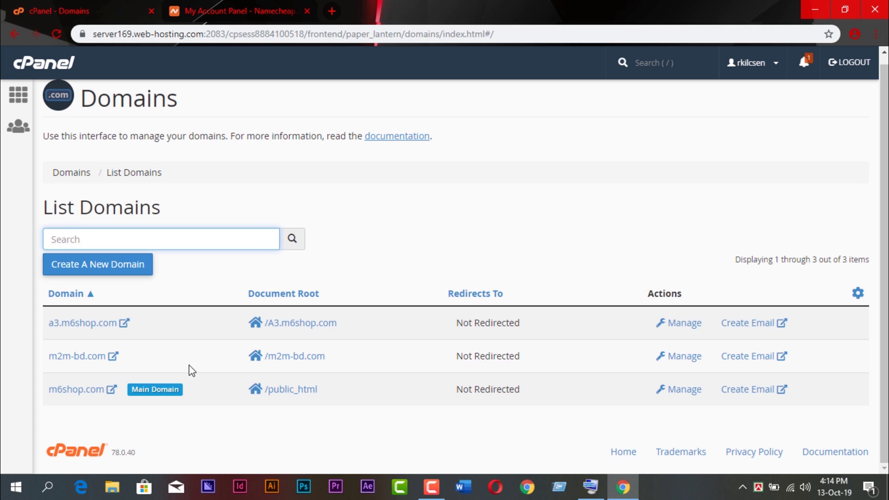
{"action": "left_click", "coordinate": [676, 389]}
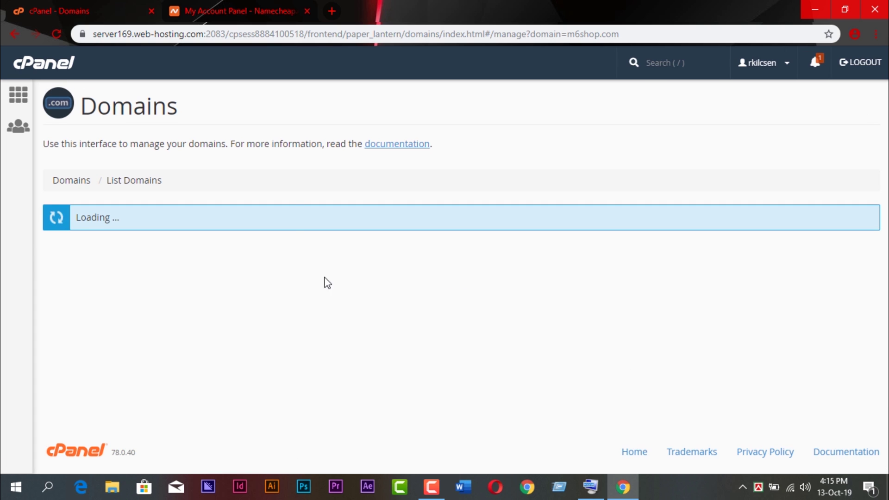
- Review the m6shop.com management page, then return to the domain list and examine the management options for m2m-bd.com
{"action": "scroll", "coordinate": [271, 269], "scroll_direction": "down", "scroll_amount": 2}
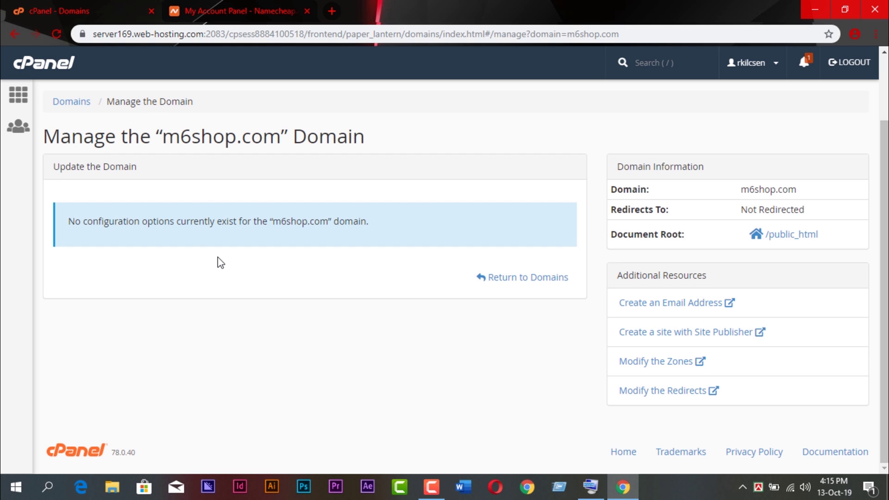
{"action": "left_click", "coordinate": [16, 34]}
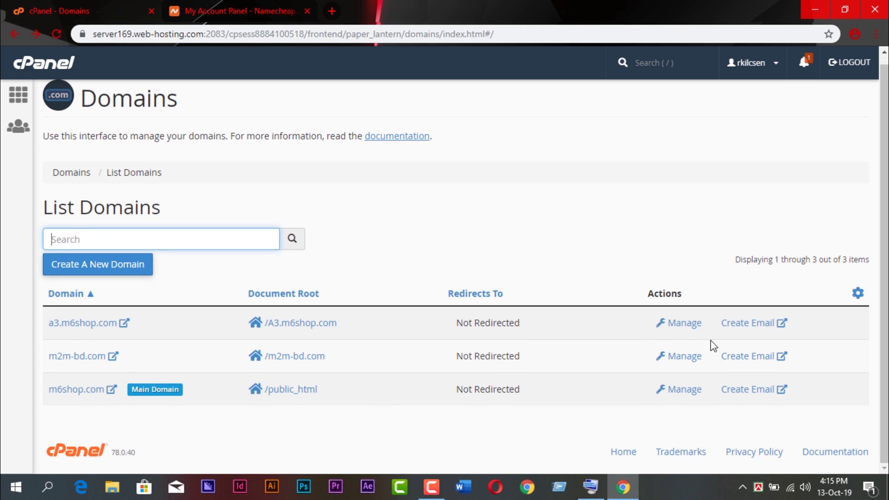
{"action": "left_click", "coordinate": [697, 360]}
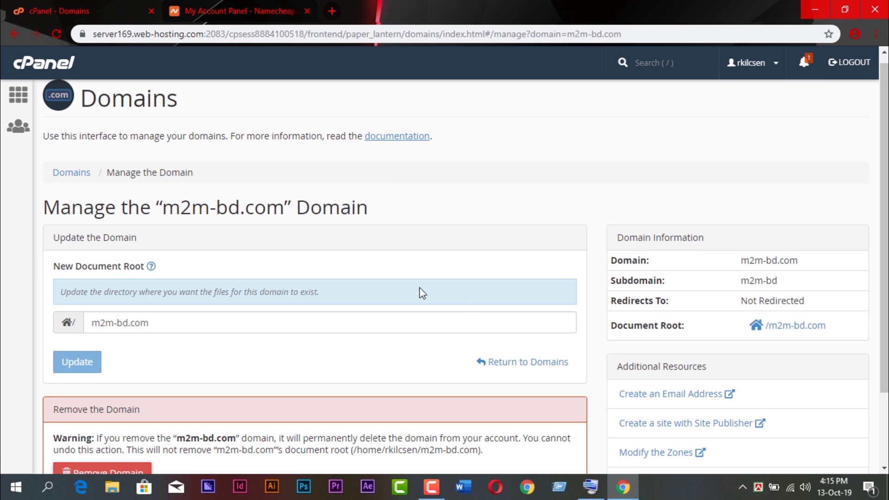
{"action": "scroll", "coordinate": [407, 287], "scroll_direction": "down", "scroll_amount": 2}
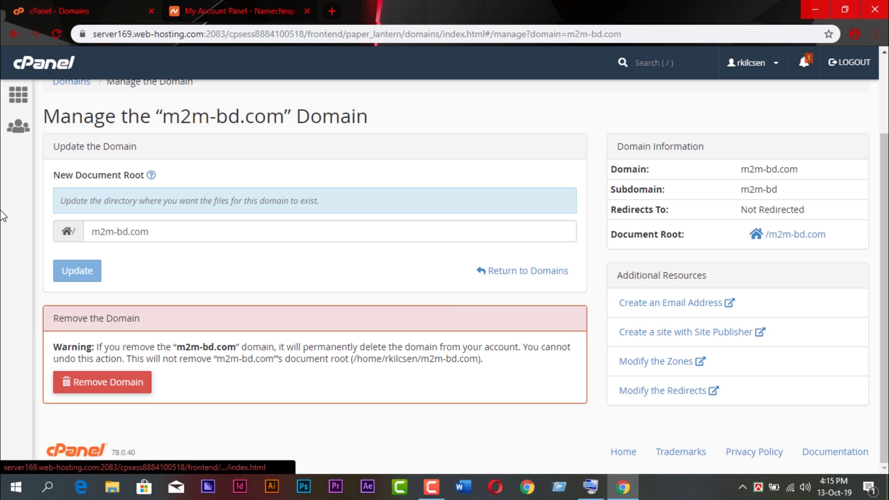
{"action": "scroll", "coordinate": [22, 150], "scroll_direction": "up", "scroll_amount": 2}
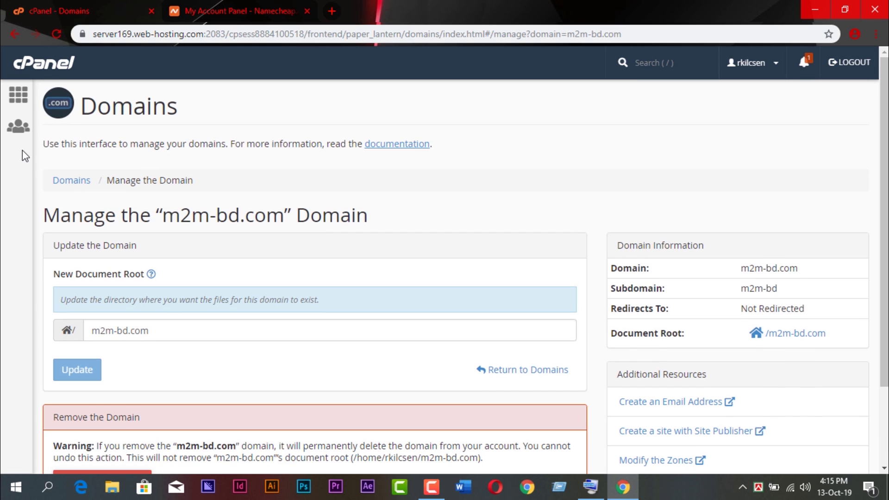
- Return to the cPanel home page, open Namecheap SSL and check the certificate status of m2m-bd.com among the SSLs installed via plugin
{"action": "left_click", "coordinate": [18, 96]}
{"action": "left_click", "coordinate": [257, 5]}
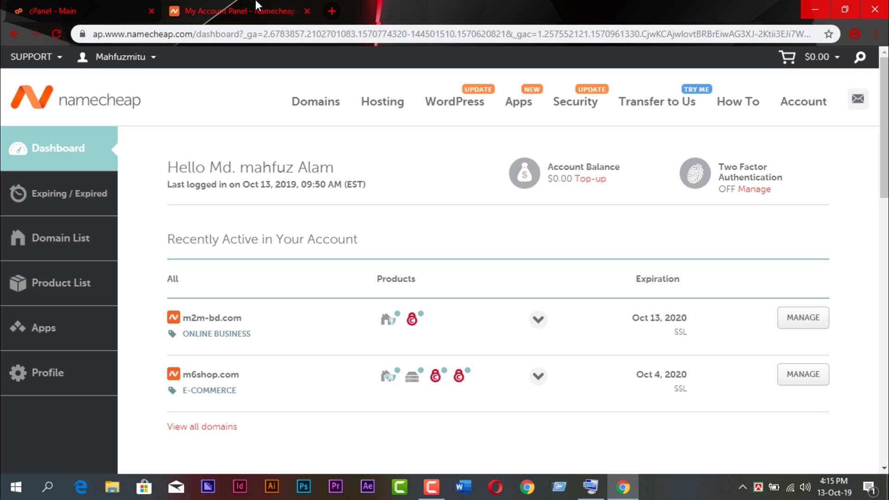
{"action": "left_click", "coordinate": [127, 2]}
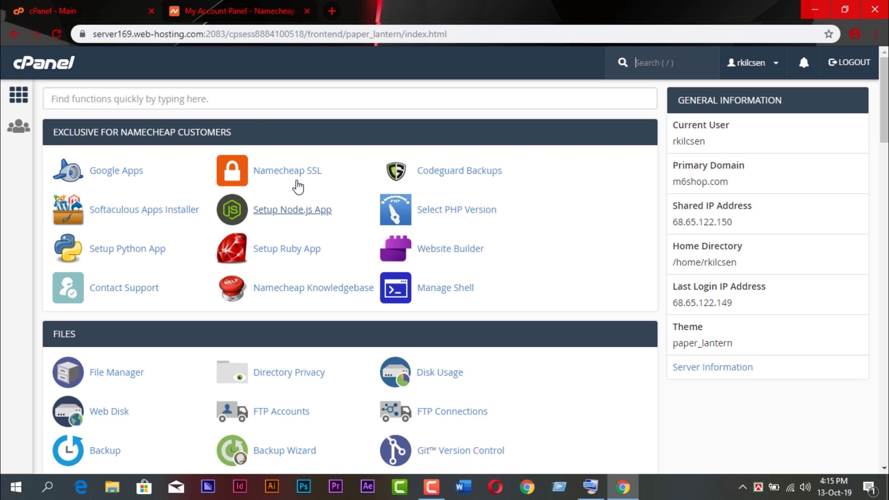
{"action": "left_click", "coordinate": [286, 171]}
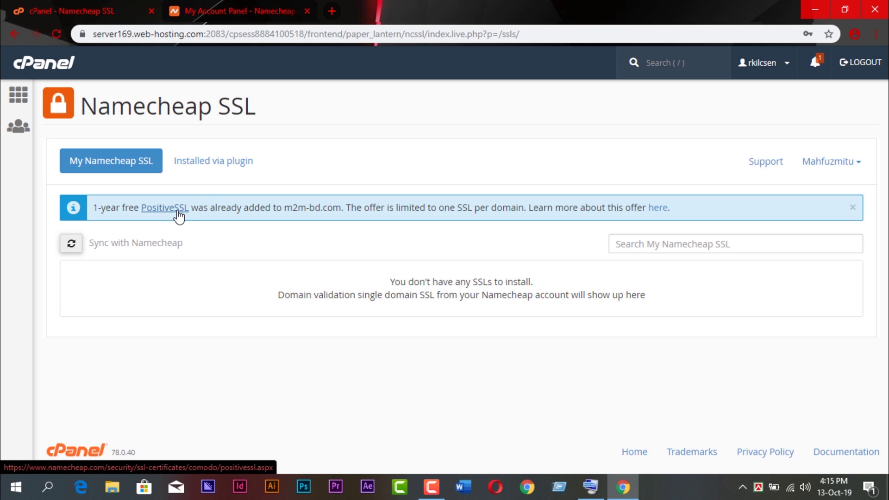
{"action": "left_click", "coordinate": [210, 172]}
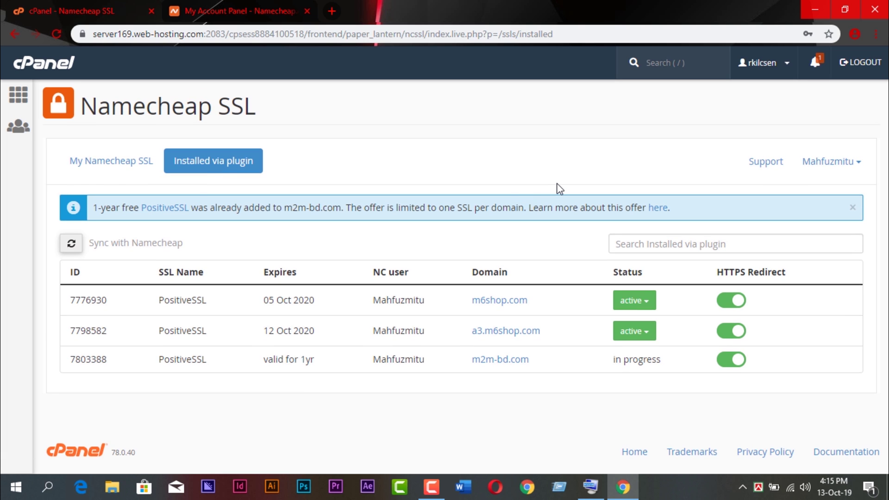
- Return to the cPanel home page, open WordPress in the Softaculous Apps Installer and start a new installation
{"action": "left_click", "coordinate": [21, 100]}
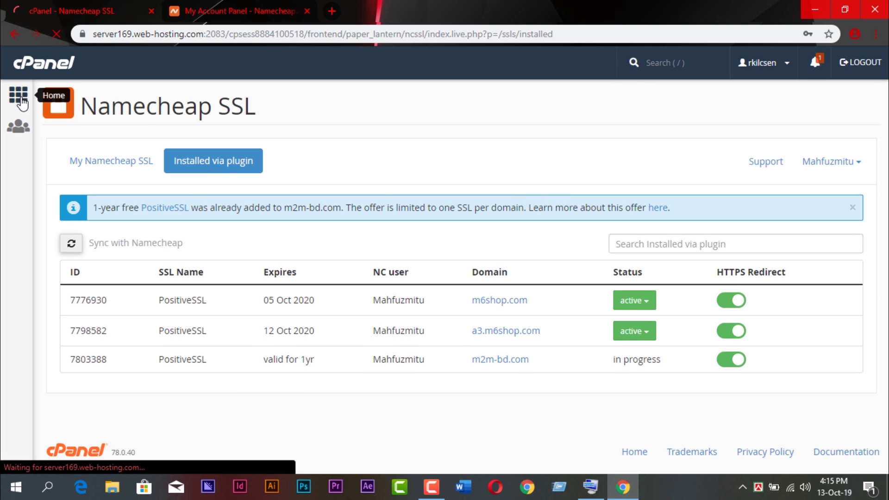
{"action": "scroll", "coordinate": [330, 274], "scroll_direction": "down", "scroll_amount": 9}
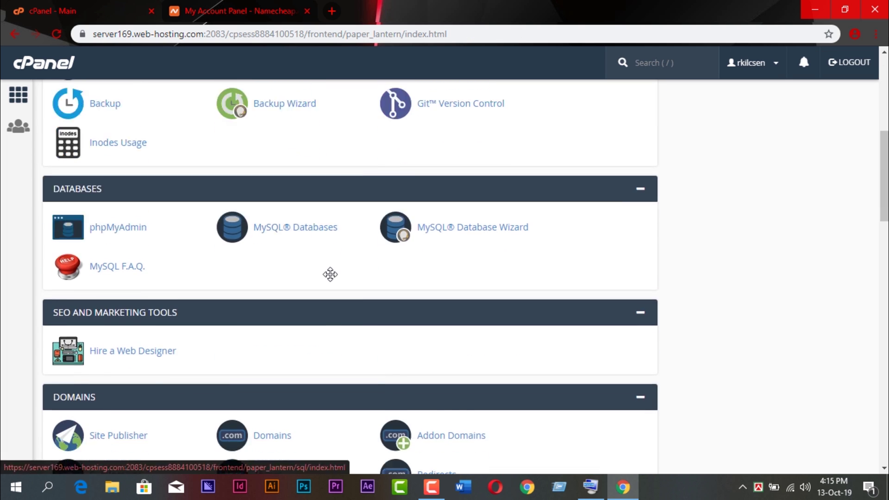
{"action": "scroll", "coordinate": [330, 274], "scroll_direction": "down", "scroll_amount": 20}
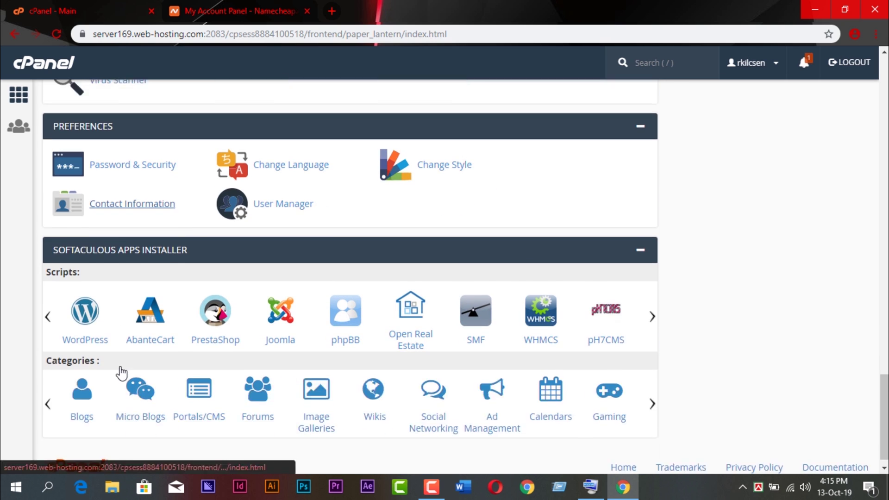
{"action": "scroll", "coordinate": [121, 373], "scroll_direction": "down", "scroll_amount": 2}
{"action": "left_click", "coordinate": [85, 299]}
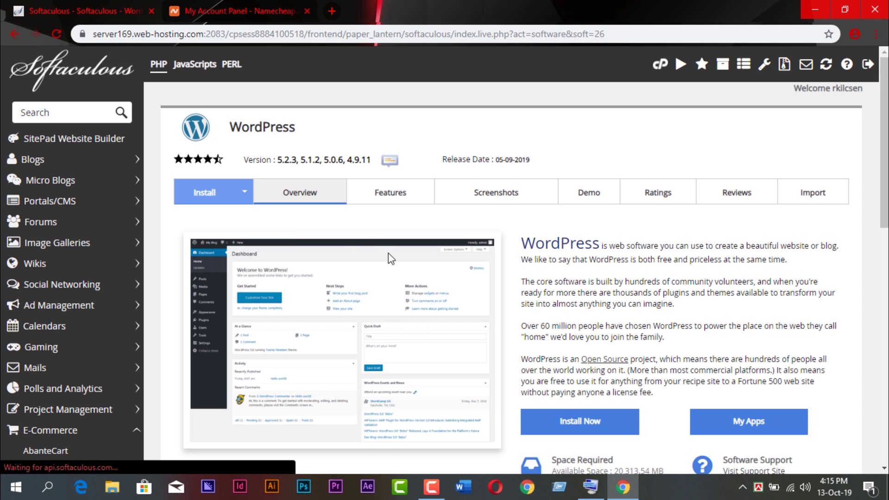
{"action": "scroll", "coordinate": [390, 259], "scroll_direction": "down", "scroll_amount": 5}
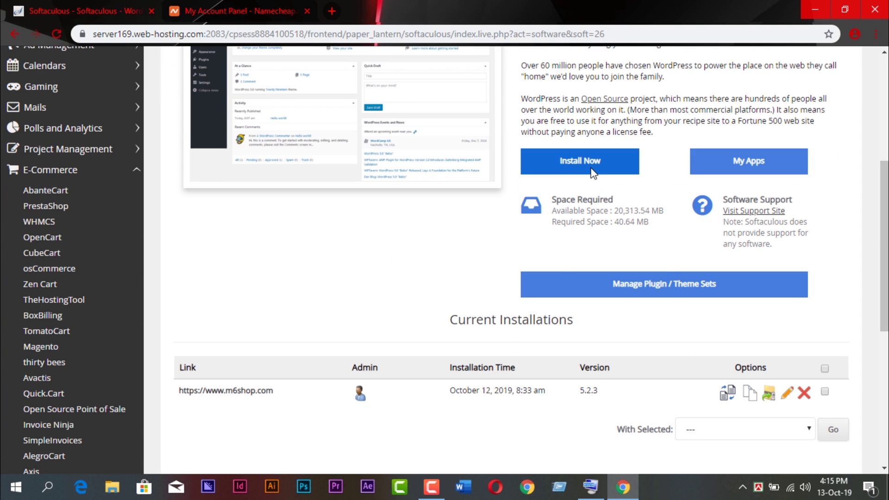
{"action": "scroll", "coordinate": [562, 211], "scroll_direction": "up", "scroll_amount": 5}
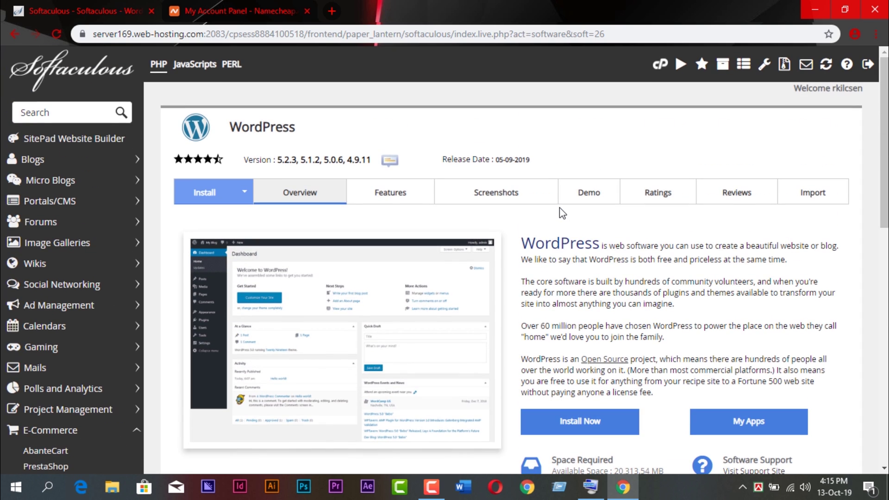
{"action": "left_click", "coordinate": [588, 419]}
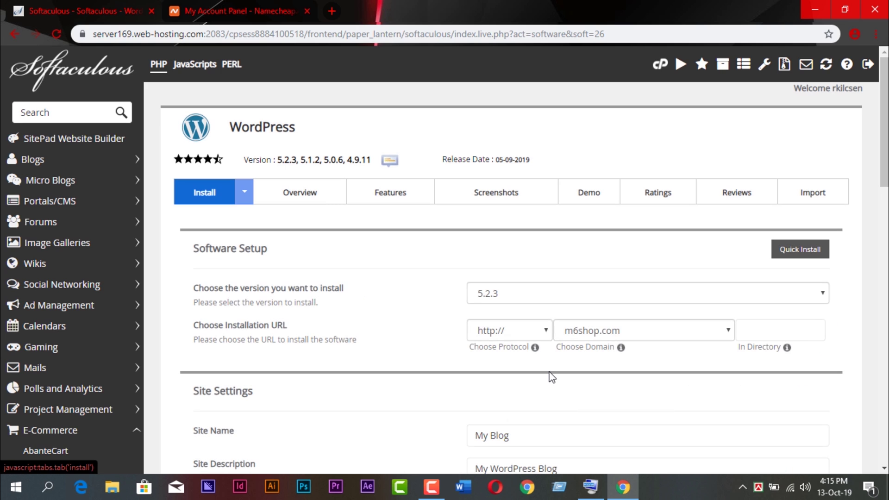
- Select version 5.2.3 as the WordPress version to install
{"action": "scroll", "coordinate": [551, 374], "scroll_direction": "down", "scroll_amount": 3}
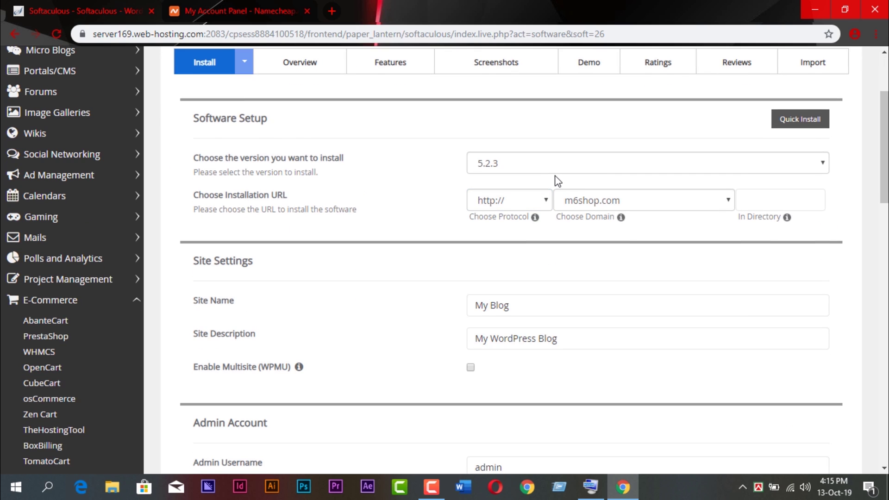
{"action": "left_click", "coordinate": [552, 169]}
{"action": "left_click", "coordinate": [550, 165]}
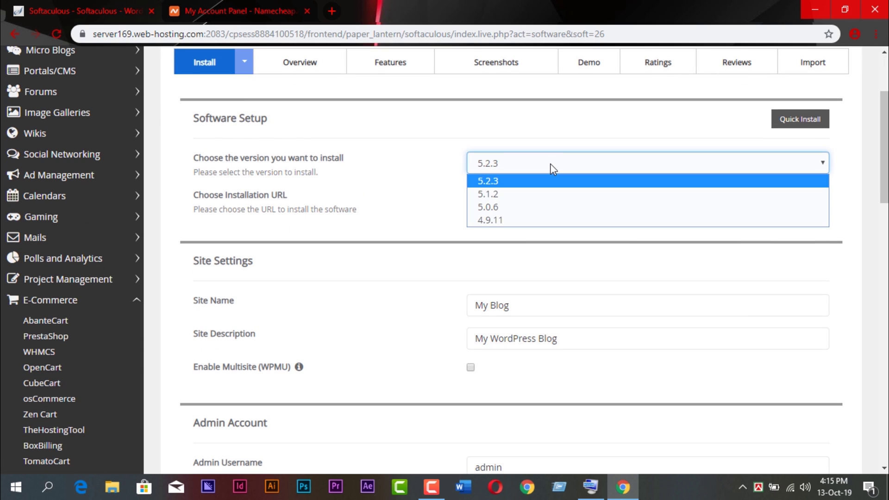
{"action": "left_click", "coordinate": [527, 184]}
{"action": "scroll", "coordinate": [590, 245], "scroll_direction": "down", "scroll_amount": 1}
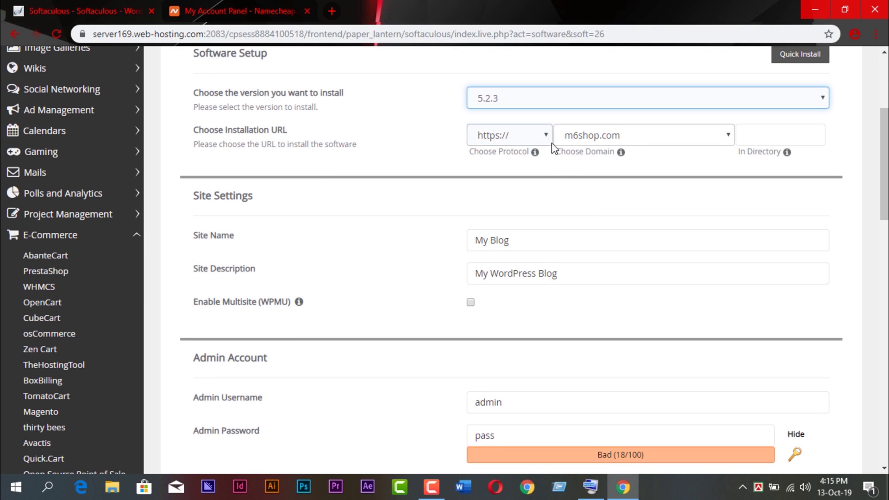
{"action": "left_click", "coordinate": [544, 142]}
{"action": "left_click", "coordinate": [528, 192]}
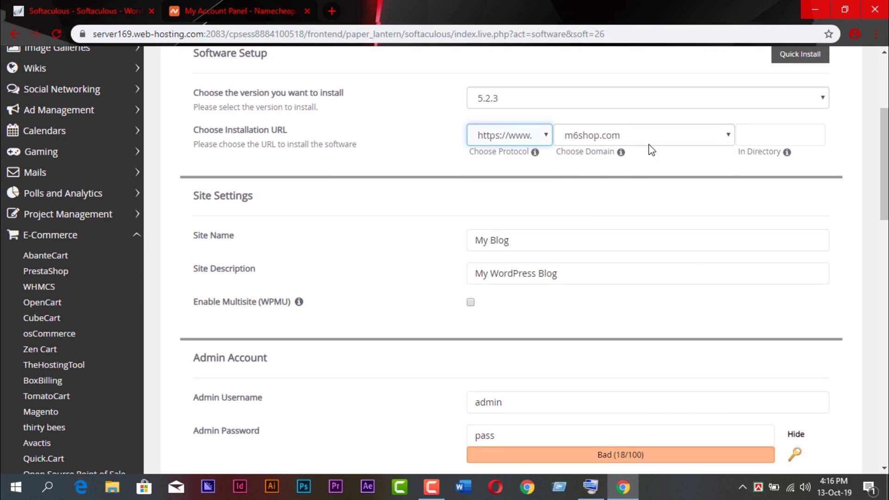
{"action": "left_click", "coordinate": [657, 145]}
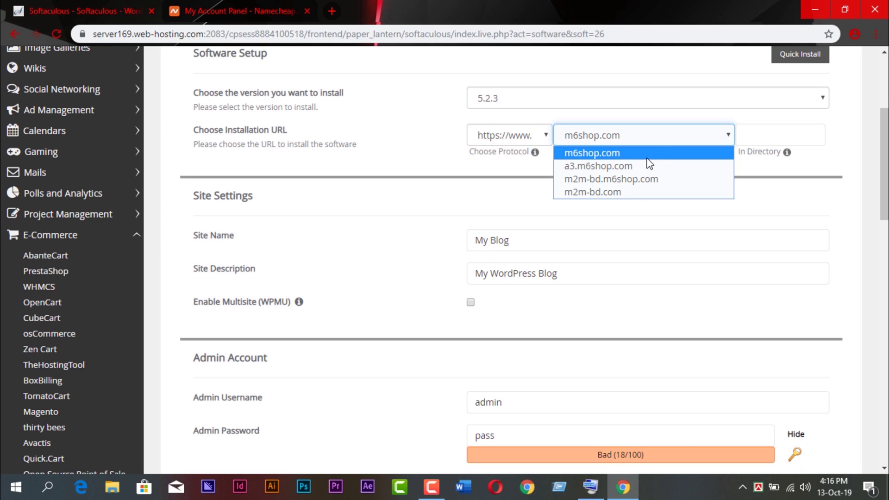
{"action": "left_click", "coordinate": [633, 191]}
{"action": "scroll", "coordinate": [631, 198], "scroll_direction": "up", "scroll_amount": 1}
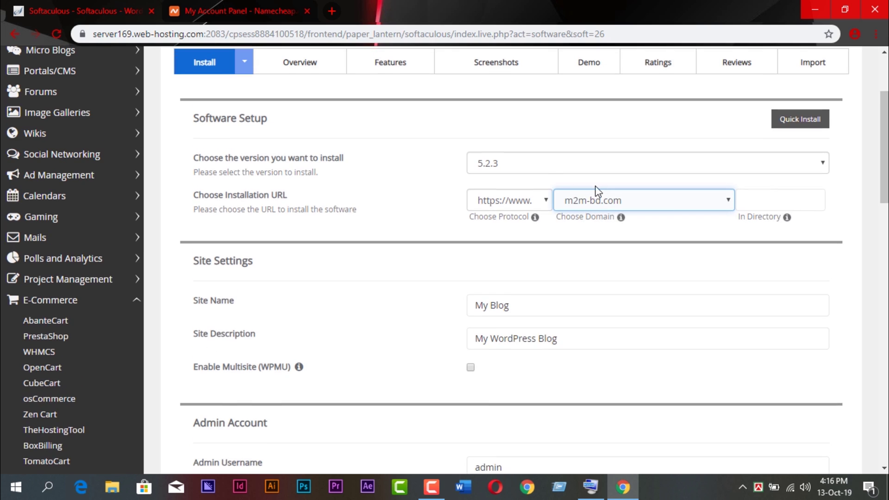
{"action": "left_click", "coordinate": [666, 206]}
{"action": "left_click", "coordinate": [623, 258]}
{"action": "left_click", "coordinate": [647, 202]}
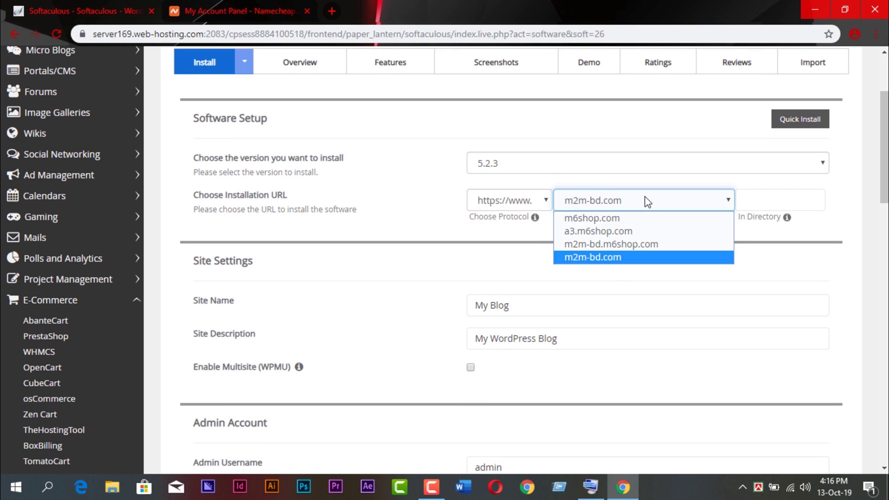
{"action": "left_click", "coordinate": [615, 259]}
- Set the site name to "M2M" and the site description to "Online Business Site"
{"action": "scroll", "coordinate": [639, 200], "scroll_direction": "down", "scroll_amount": 1}
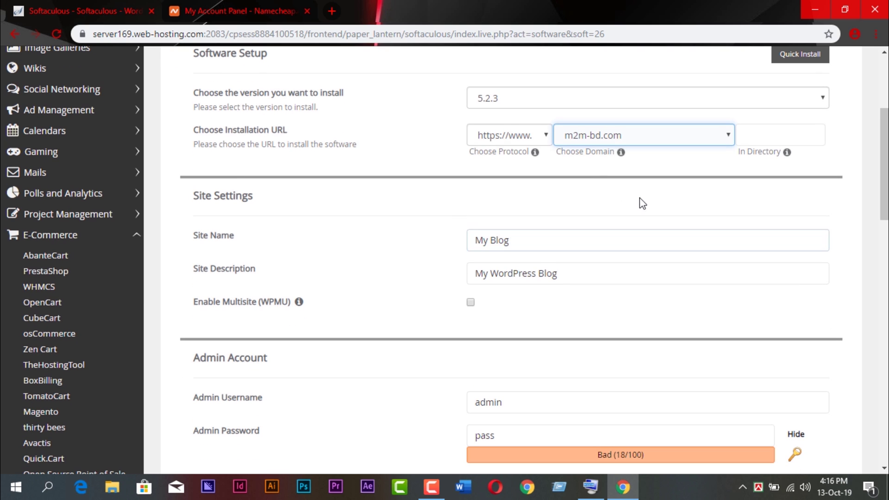
{"action": "scroll", "coordinate": [648, 192], "scroll_direction": "down", "scroll_amount": 1}
{"action": "left_click_drag", "start_coordinate": [539, 179], "coordinate": [413, 177]}
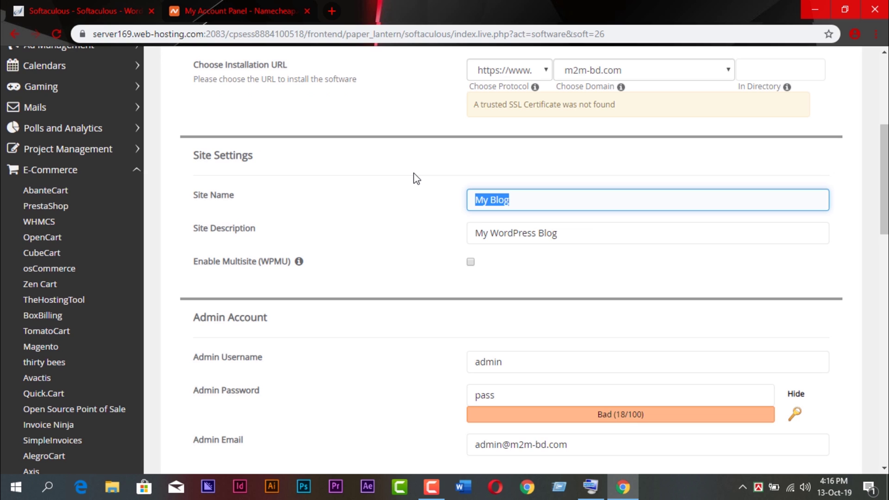
{"action": "type", "text": "M"}
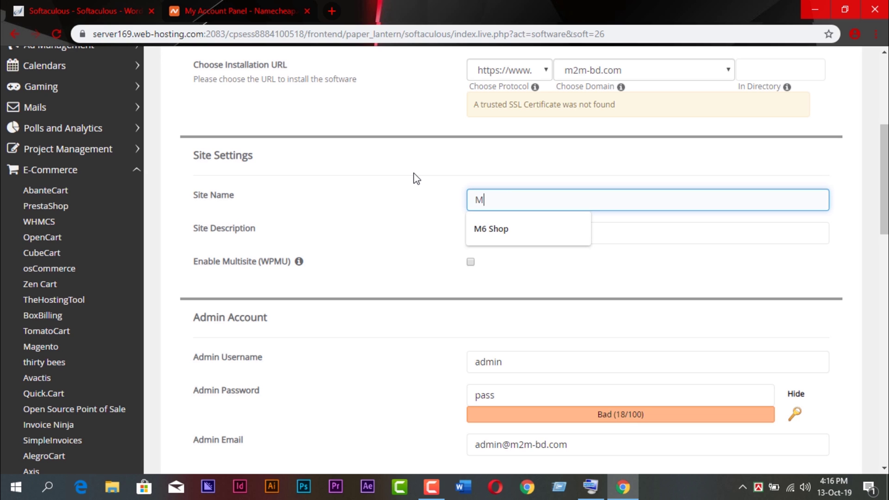
{"action": "type", "text": "2"}
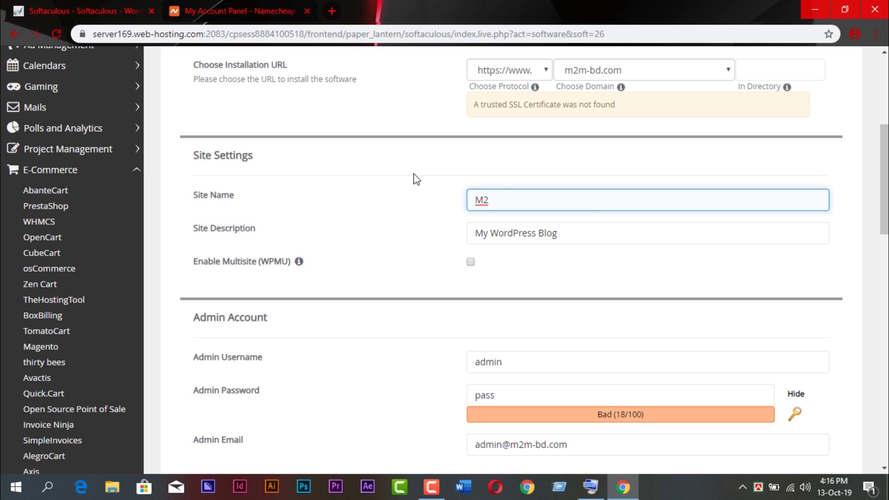
{"action": "type", "text": "M"}
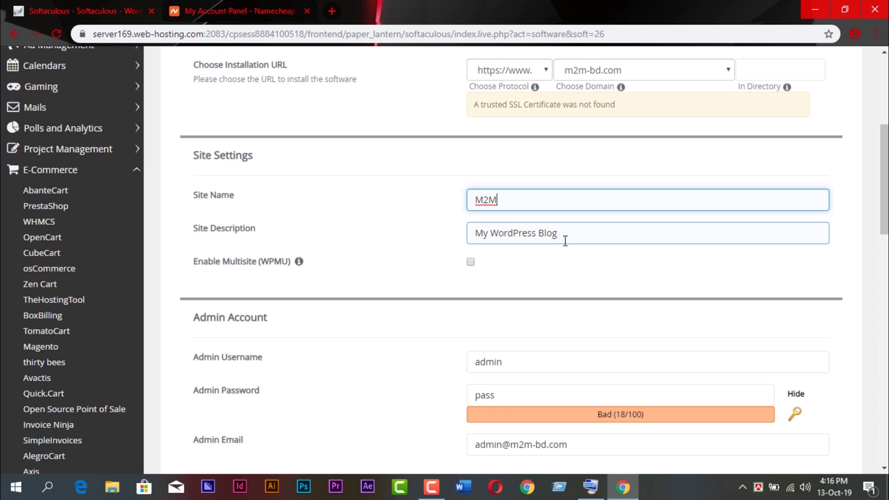
{"action": "left_click_drag", "start_coordinate": [565, 240], "coordinate": [433, 249]}
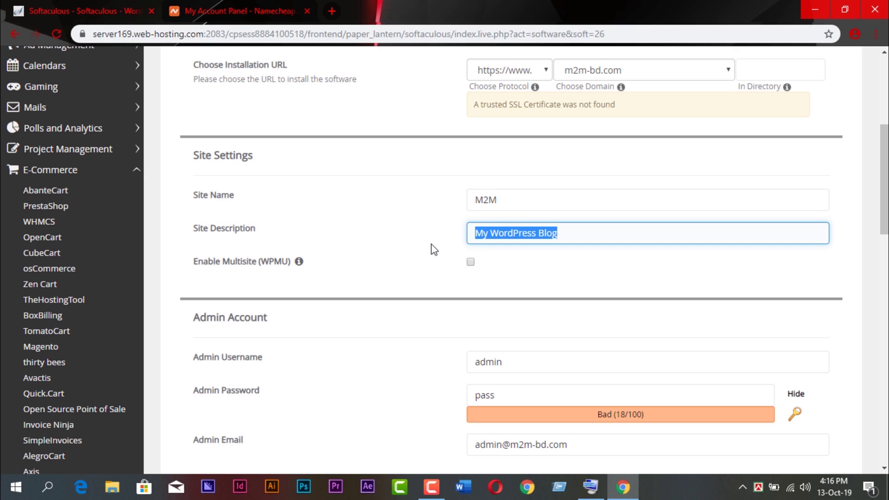
{"action": "type", "text": "Online Business"}
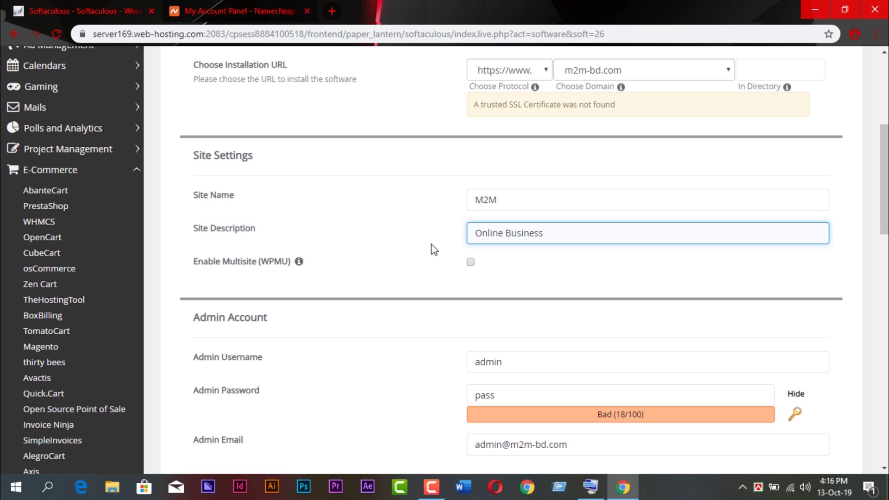
{"action": "type", "text": "ite"}
- Mask the admin password in the Admin Account settings and replace the default with a new account password
{"action": "scroll", "coordinate": [540, 340], "scroll_direction": "down", "scroll_amount": 3}
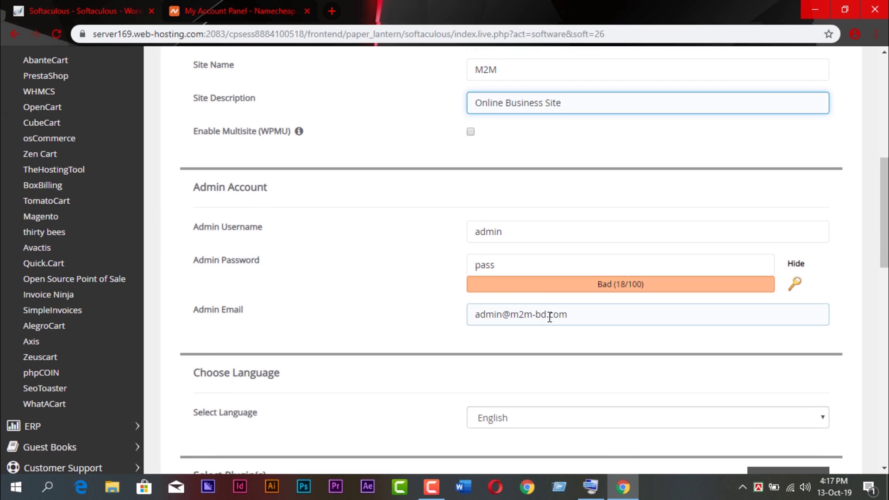
{"action": "left_click", "coordinate": [533, 238]}
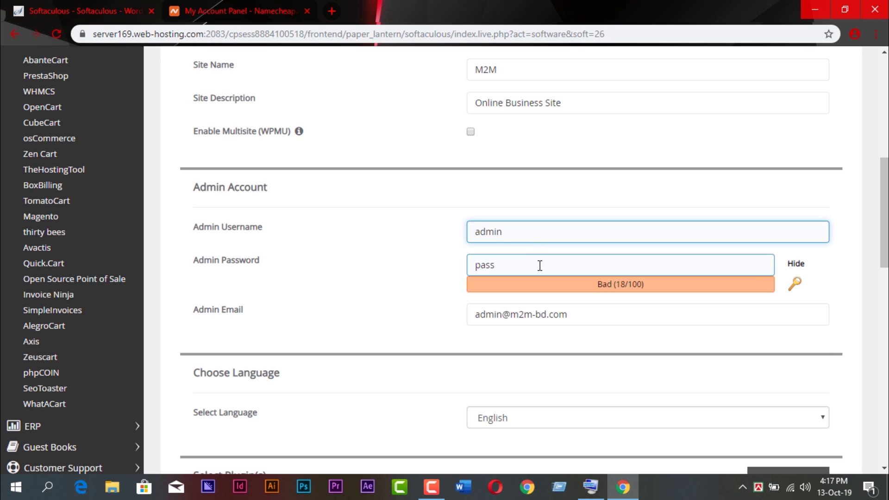
{"action": "left_click", "coordinate": [795, 263]}
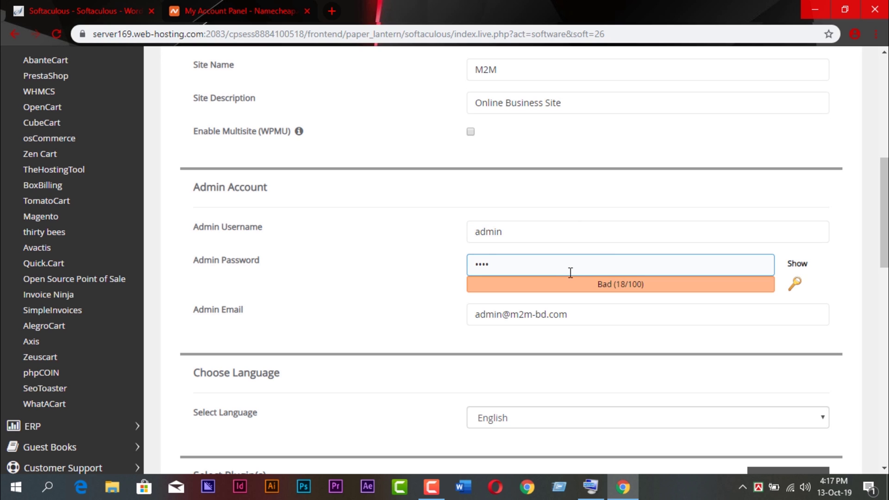
{"action": "left_click_drag", "start_coordinate": [571, 273], "coordinate": [456, 278]}
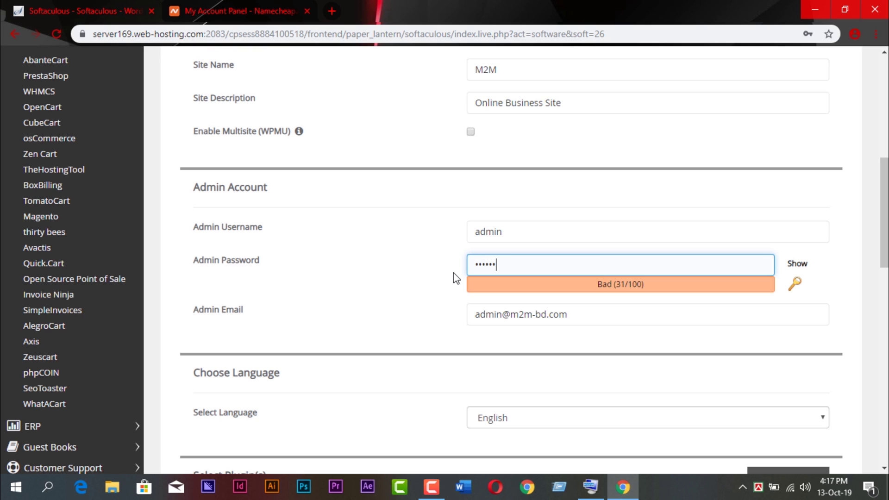
{"action": "type", "text": "*"}
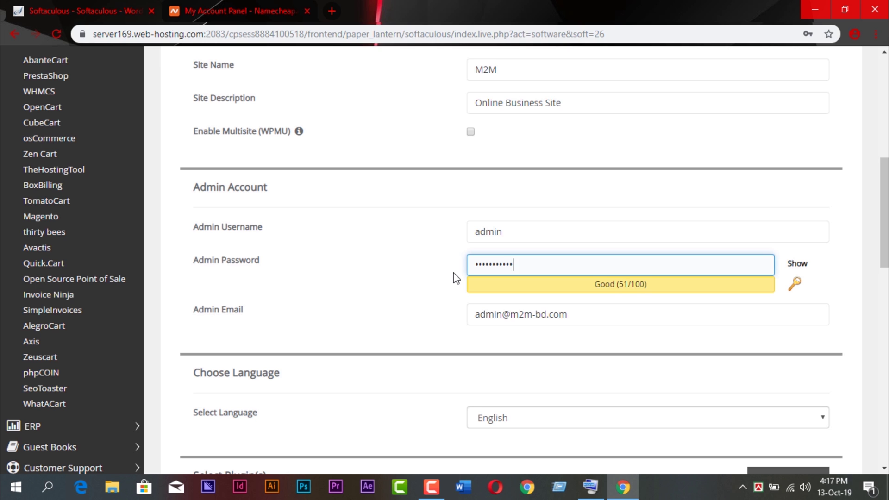
- Finish entering the admin account password and check the Admin Account fields
{"action": "type", "text": "*"}
{"action": "left_click", "coordinate": [446, 281]}
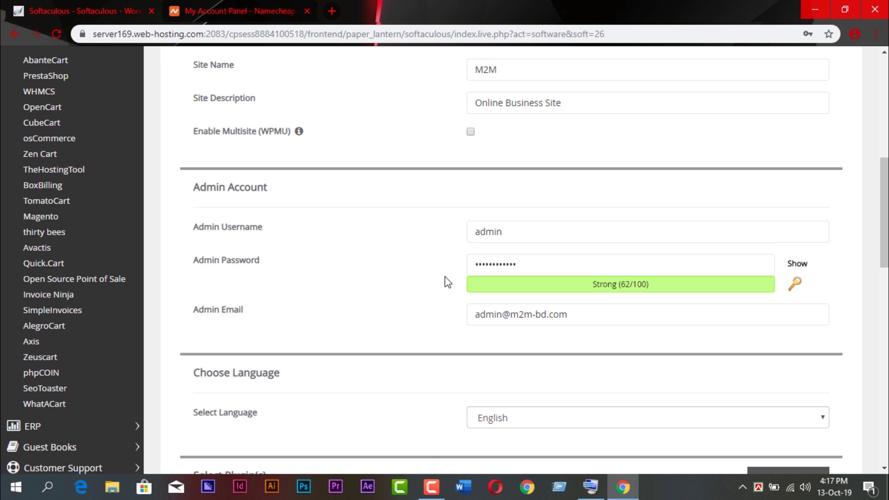
{"action": "left_click", "coordinate": [583, 314]}
{"action": "scroll", "coordinate": [584, 317], "scroll_direction": "down", "scroll_amount": 1}
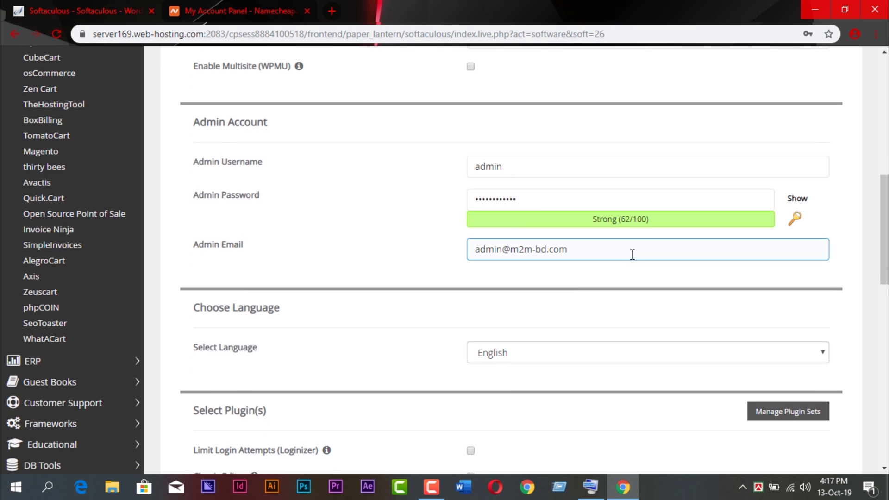
{"action": "left_click", "coordinate": [479, 199]}
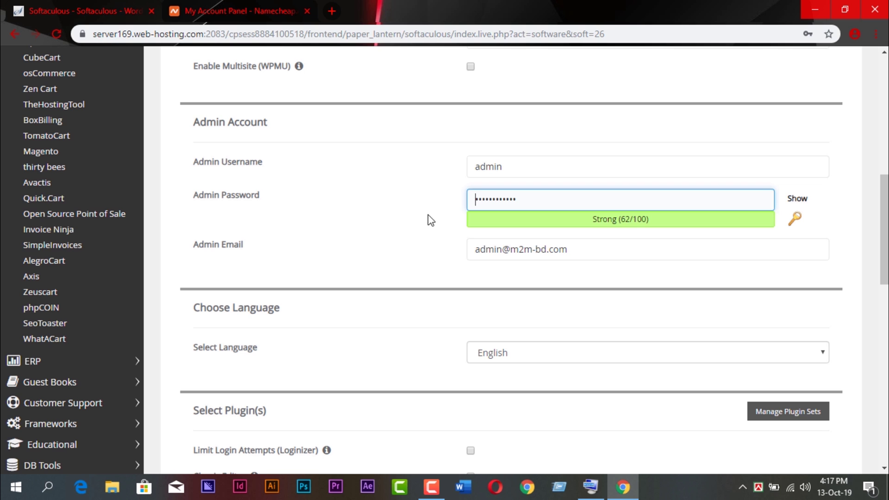
- Enter the contact's e-mail for the installation details, install WordPress without selecting a theme, and dismiss the browser's offer to save the password
{"action": "left_click", "coordinate": [505, 307]}
{"action": "scroll", "coordinate": [521, 301], "scroll_direction": "down", "scroll_amount": 3}
{"action": "left_click", "coordinate": [498, 217]}
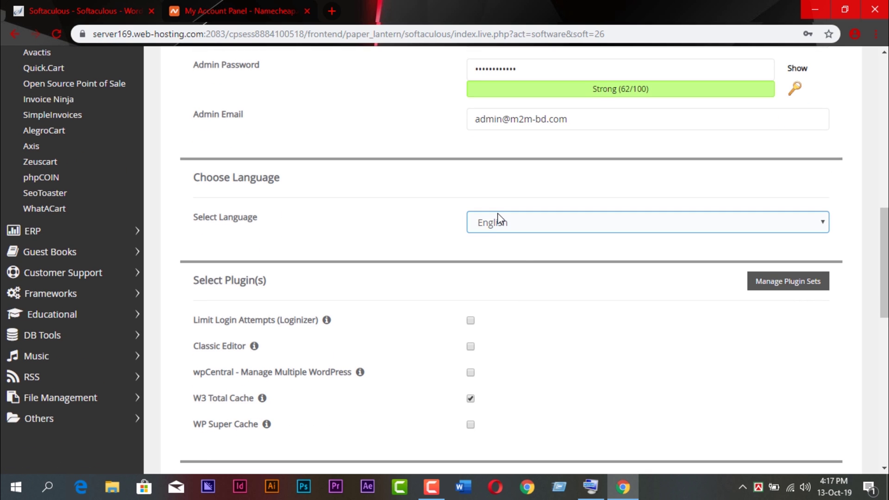
{"action": "scroll", "coordinate": [499, 218], "scroll_direction": "down", "scroll_amount": 7}
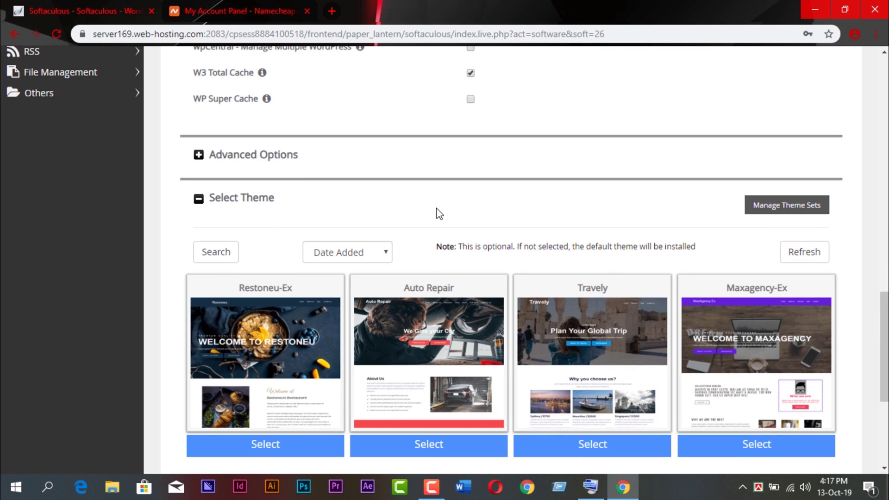
{"action": "scroll", "coordinate": [439, 211], "scroll_direction": "down", "scroll_amount": 5}
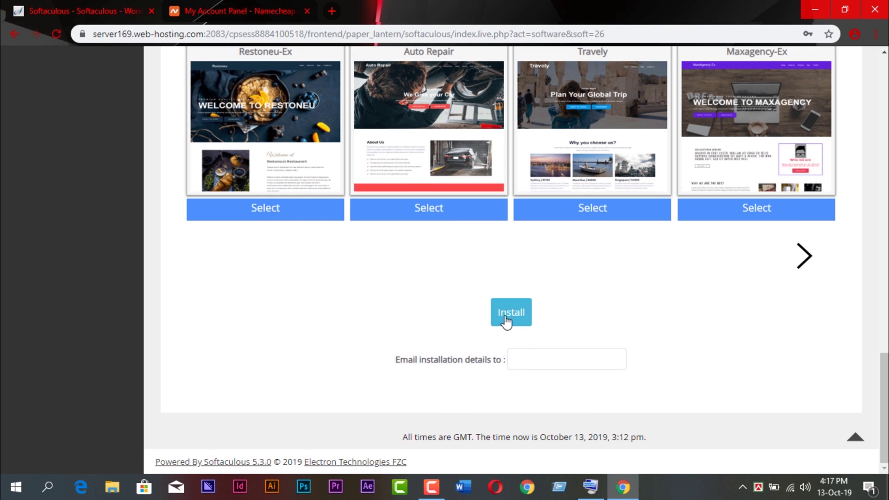
{"action": "left_click", "coordinate": [519, 362]}
{"action": "left_click", "coordinate": [530, 385]}
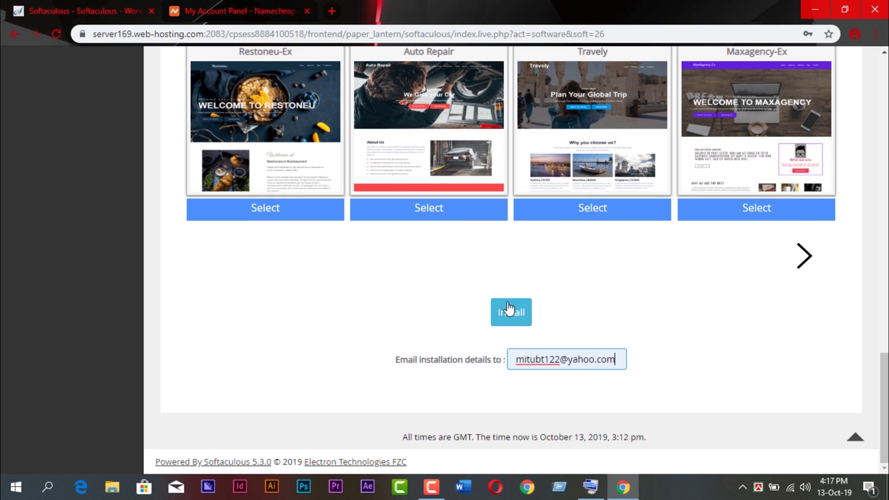
{"action": "left_click", "coordinate": [509, 310]}
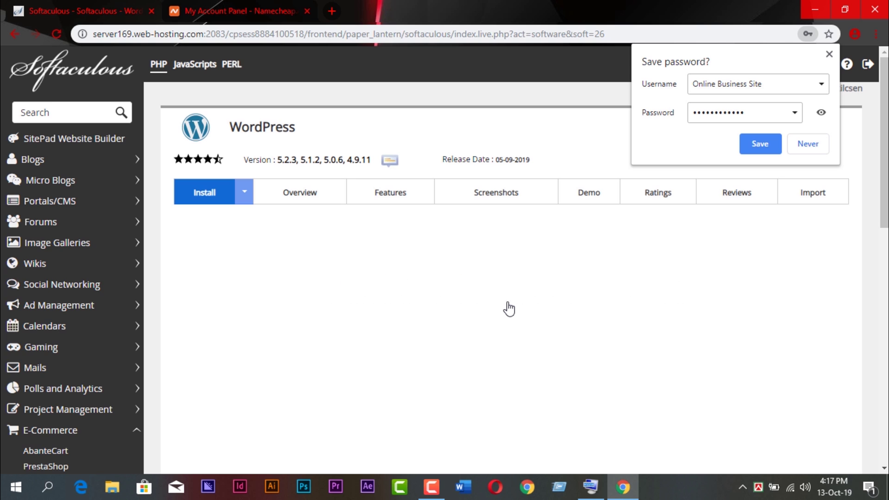
{"action": "left_click", "coordinate": [829, 55]}
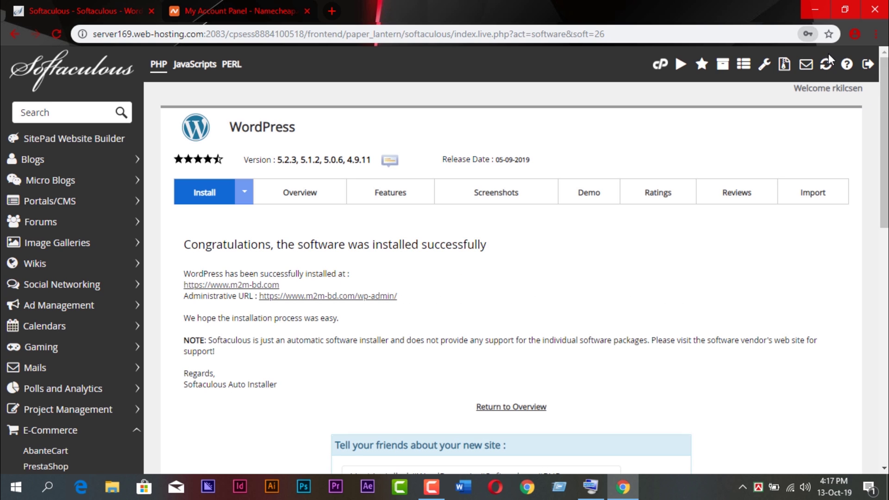
{"action": "right_click", "coordinate": [262, 288]}
{"action": "left_click", "coordinate": [289, 297]}
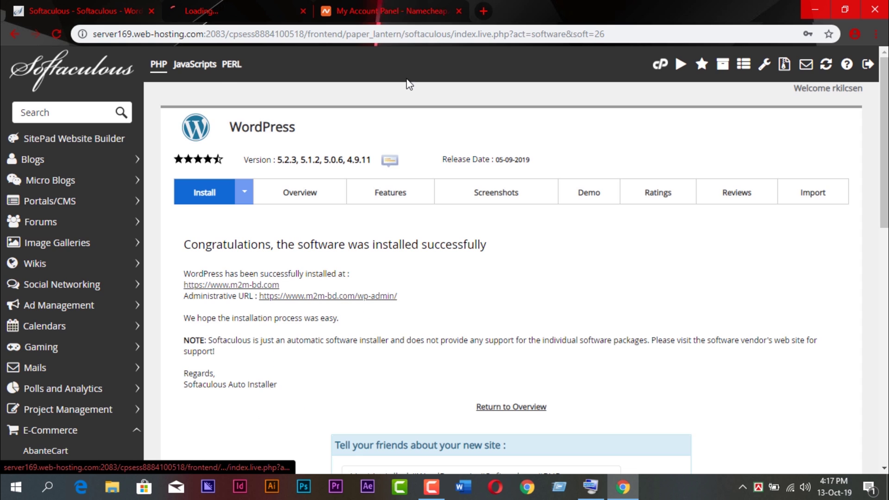
{"action": "left_click", "coordinate": [278, 12]}
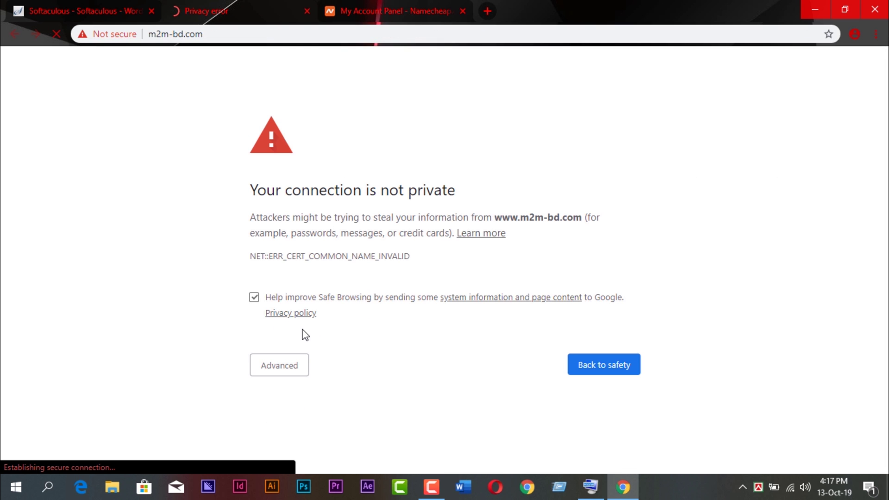
{"action": "left_click", "coordinate": [301, 368]}
{"action": "scroll", "coordinate": [327, 371], "scroll_direction": "down", "scroll_amount": 1}
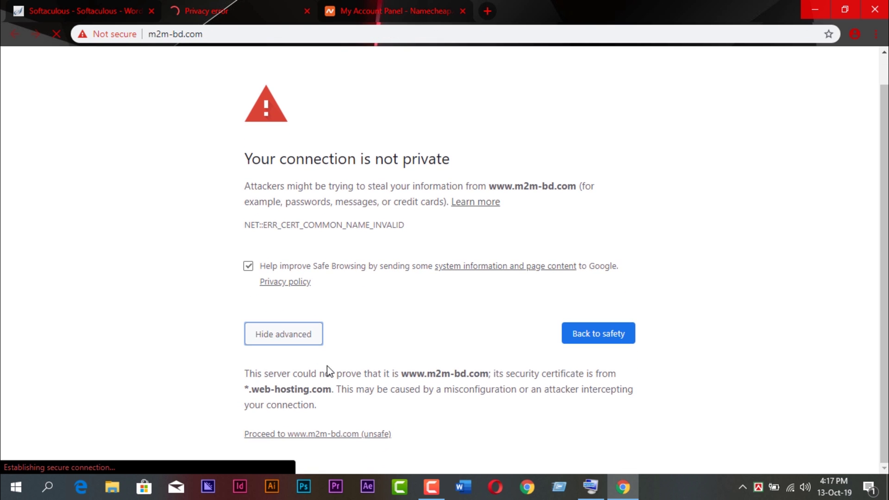
{"action": "left_click", "coordinate": [339, 434]}
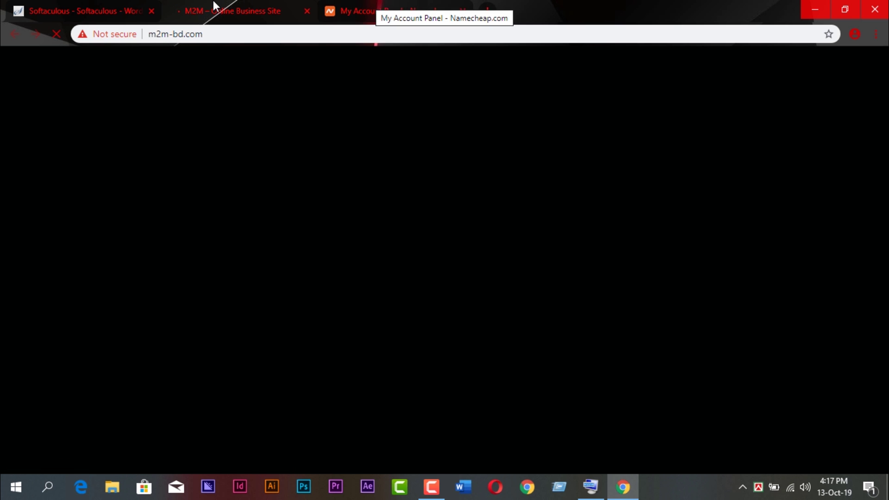
{"action": "scroll", "coordinate": [268, 218], "scroll_direction": "down", "scroll_amount": 10}
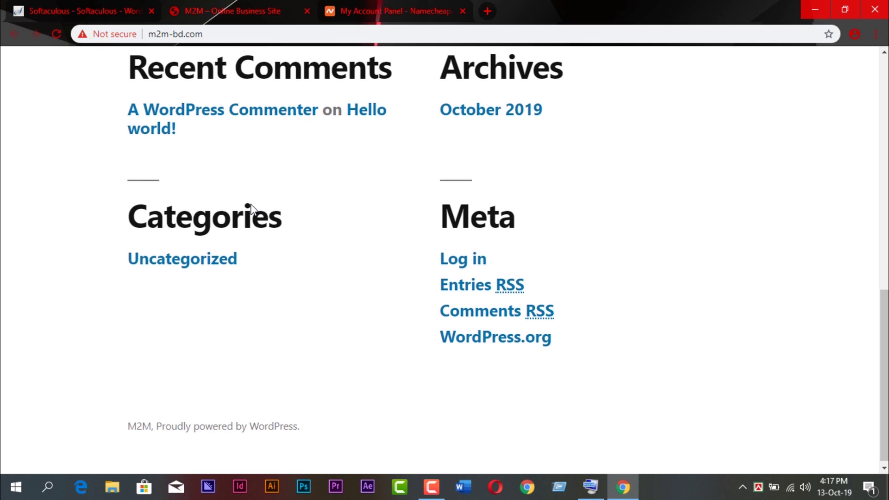
{"action": "scroll", "coordinate": [267, 218], "scroll_direction": "up", "scroll_amount": 10}
- Open the administrative URL from the Softaculous confirmation in a new tab and look through the WordPress dashboard
{"action": "left_click", "coordinate": [96, 3]}
{"action": "scroll", "coordinate": [290, 259], "scroll_direction": "down", "scroll_amount": 3}
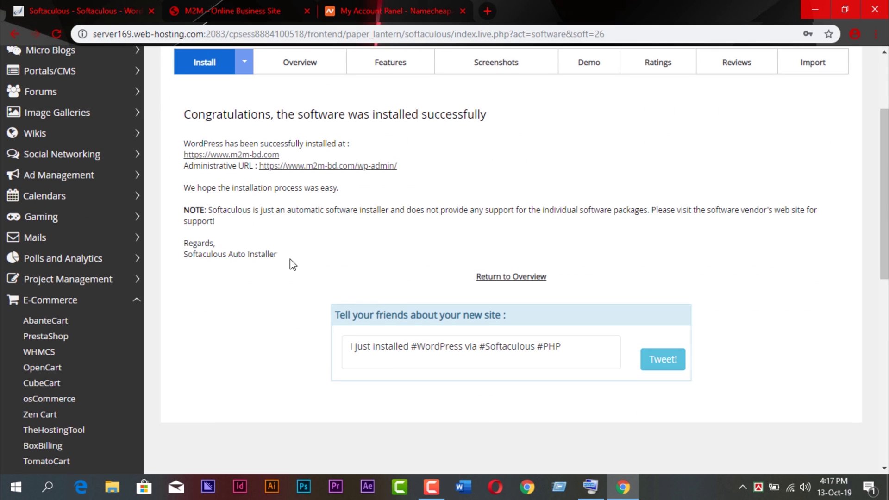
{"action": "right_click", "coordinate": [299, 166]}
{"action": "left_click", "coordinate": [323, 179]}
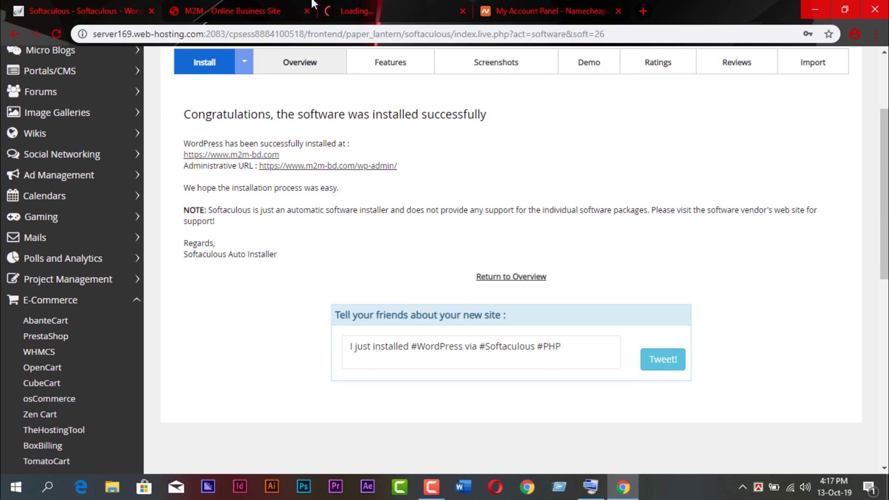
{"action": "left_click", "coordinate": [367, 6]}
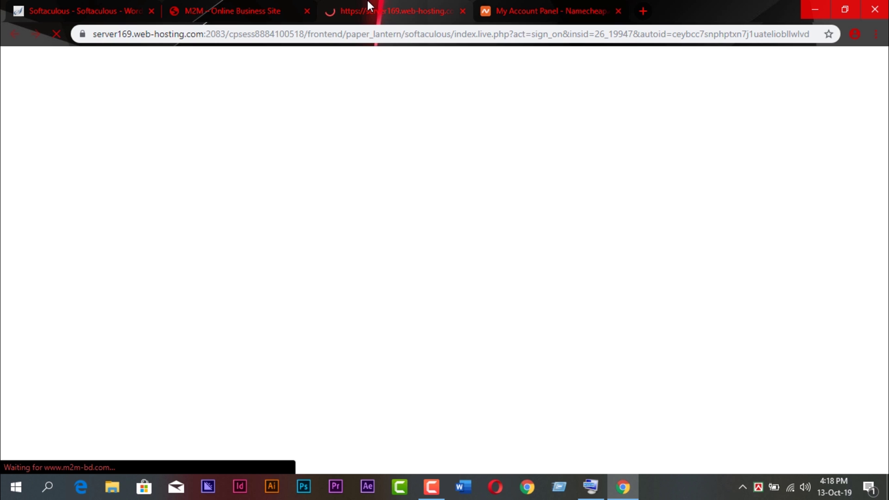
{"action": "scroll", "coordinate": [306, 198], "scroll_direction": "down", "scroll_amount": 5}
{"action": "scroll", "coordinate": [307, 181], "scroll_direction": "up", "scroll_amount": 3}
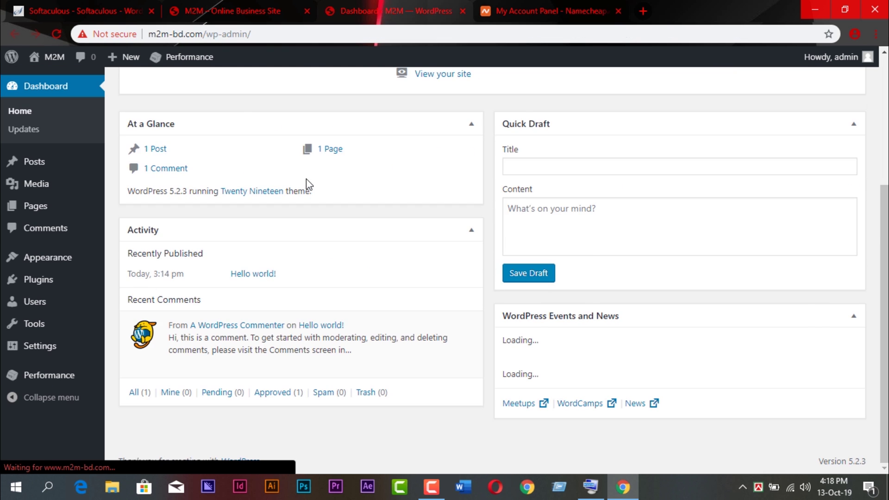
{"action": "scroll", "coordinate": [307, 178], "scroll_direction": "up", "scroll_amount": 4}
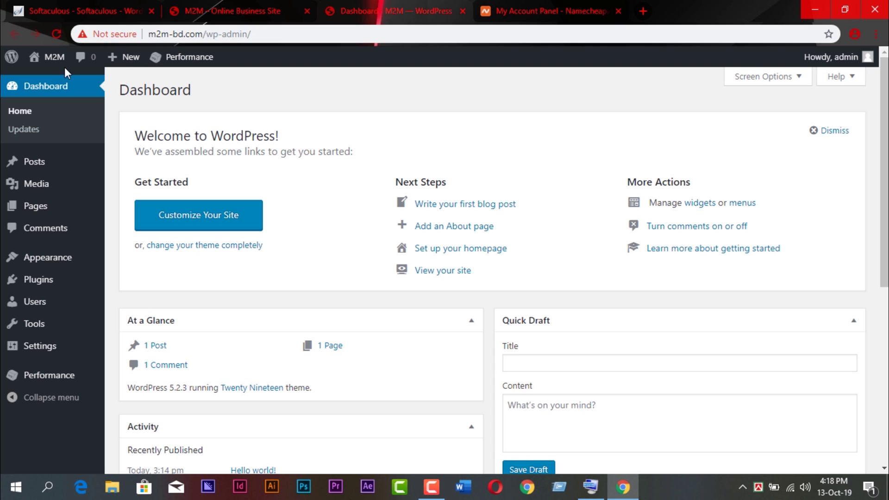
- Visit the M2M site from the WordPress dashboard in a new tab, look through its homepage, and close that tab
{"action": "mouse_move", "coordinate": [54, 57]}
{"action": "right_click", "coordinate": [52, 81]}
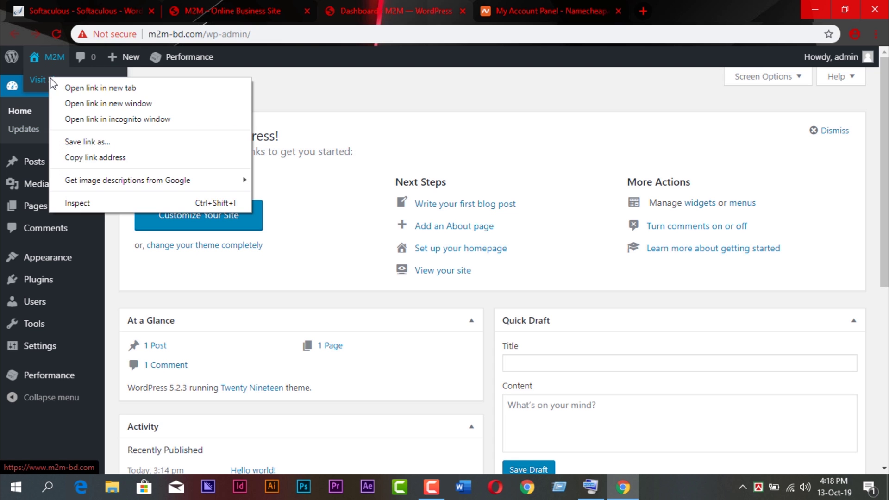
{"action": "left_click", "coordinate": [79, 87]}
{"action": "left_click", "coordinate": [488, 7]}
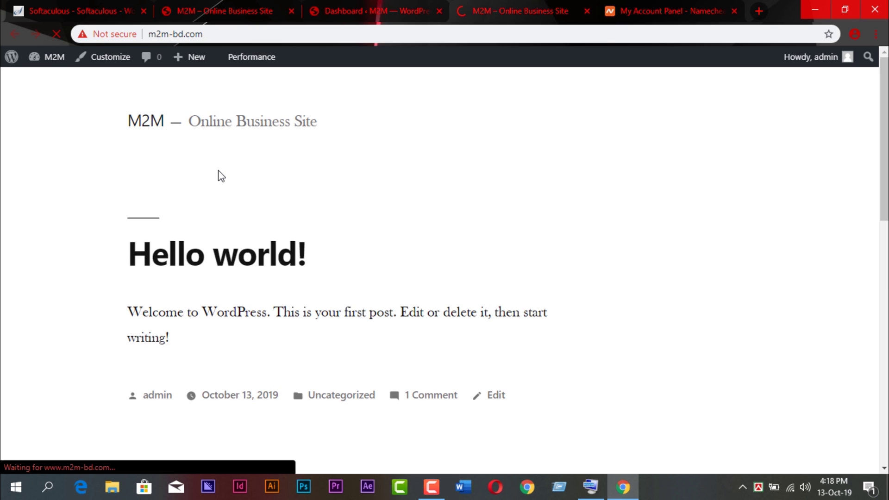
{"action": "scroll", "coordinate": [219, 171], "scroll_direction": "down", "scroll_amount": 10}
{"action": "scroll", "coordinate": [220, 167], "scroll_direction": "up", "scroll_amount": 10}
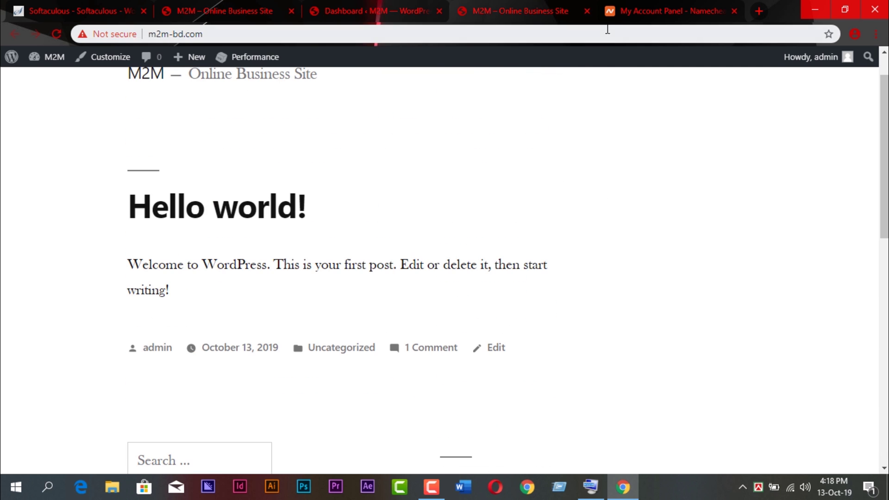
{"action": "left_click", "coordinate": [586, 11]}
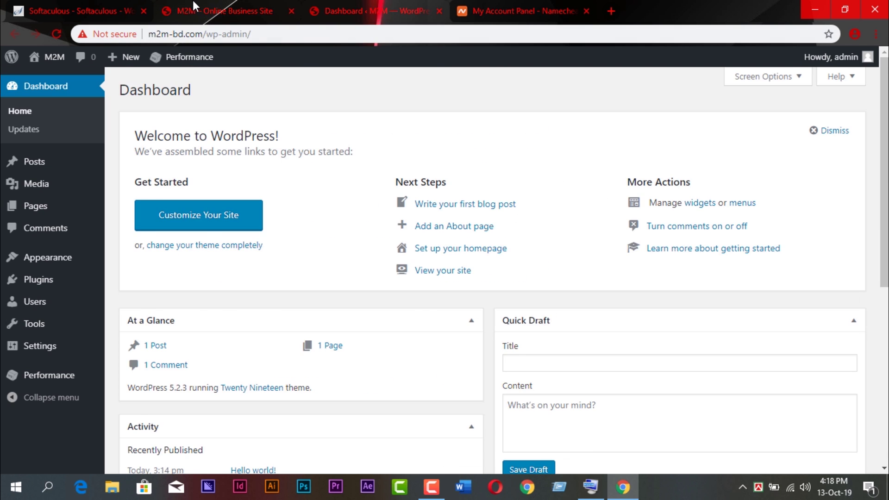
- Return to the WordPress overview in Softaculous and examine the list of current installations
{"action": "left_click", "coordinate": [193, 2]}
{"action": "left_click", "coordinate": [72, 4]}
{"action": "scroll", "coordinate": [124, 113], "scroll_direction": "up", "scroll_amount": 2}
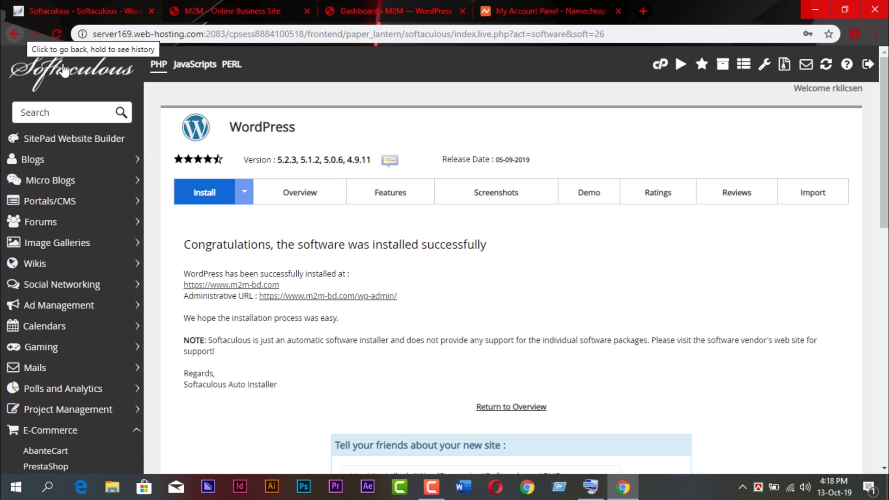
{"action": "scroll", "coordinate": [401, 218], "scroll_direction": "down", "scroll_amount": 7}
{"action": "scroll", "coordinate": [509, 153], "scroll_direction": "up", "scroll_amount": 1}
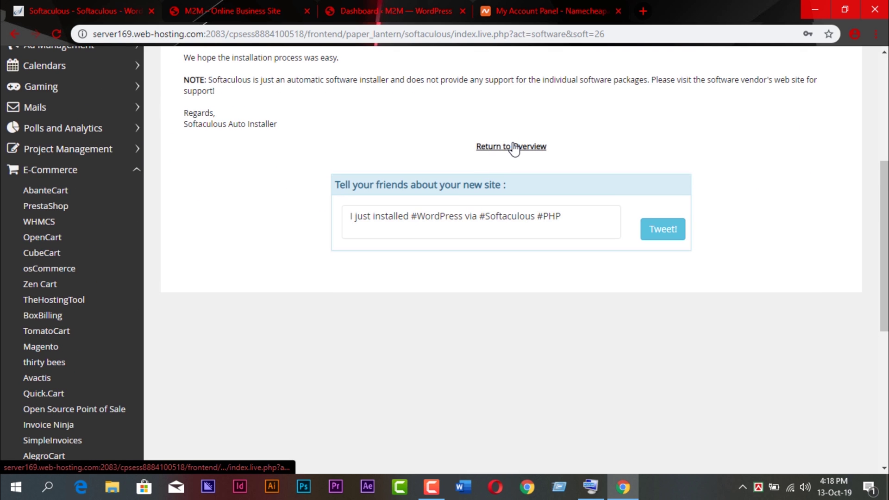
{"action": "left_click", "coordinate": [514, 147]}
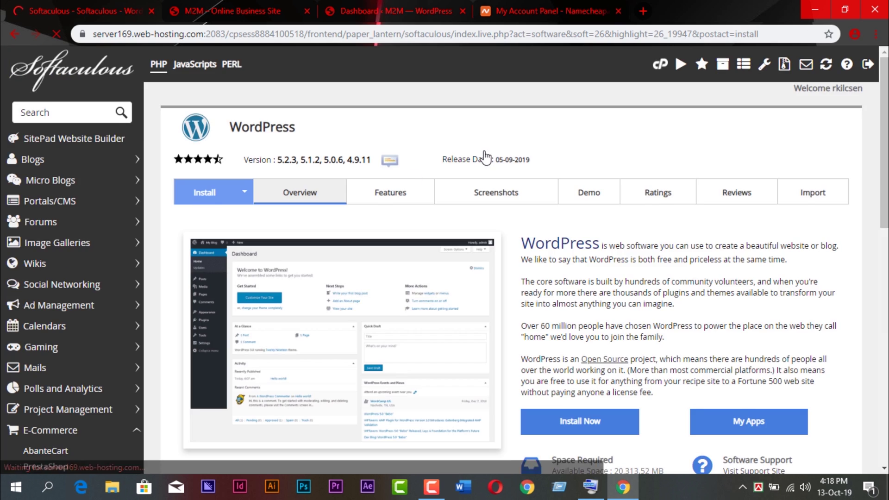
{"action": "scroll", "coordinate": [219, 230], "scroll_direction": "up", "scroll_amount": 7}
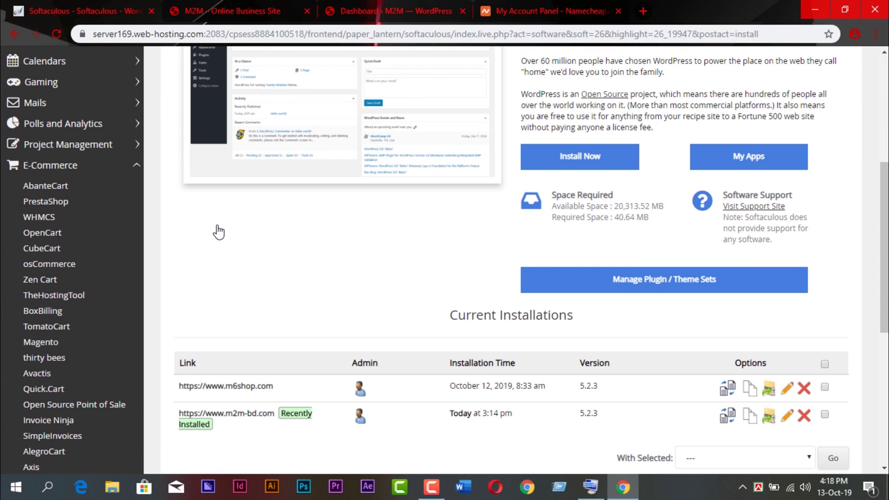
{"action": "scroll", "coordinate": [240, 213], "scroll_direction": "down", "scroll_amount": 1}
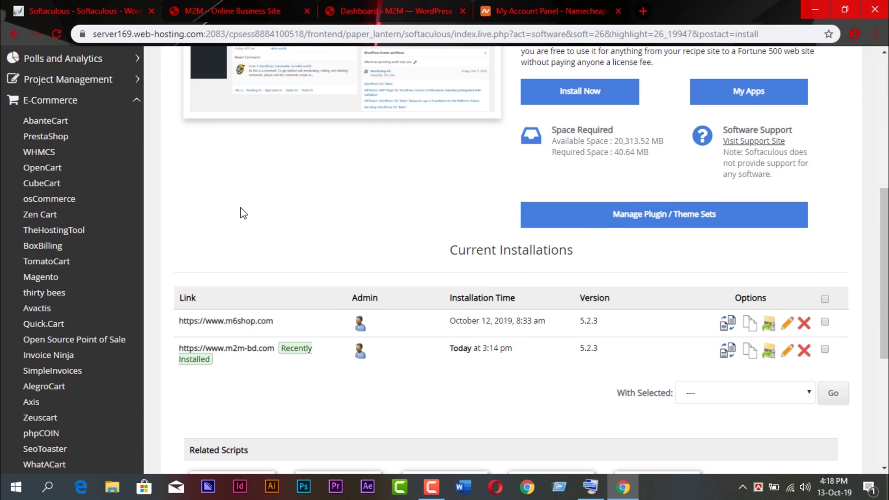
{"action": "scroll", "coordinate": [241, 213], "scroll_direction": "up", "scroll_amount": 7}
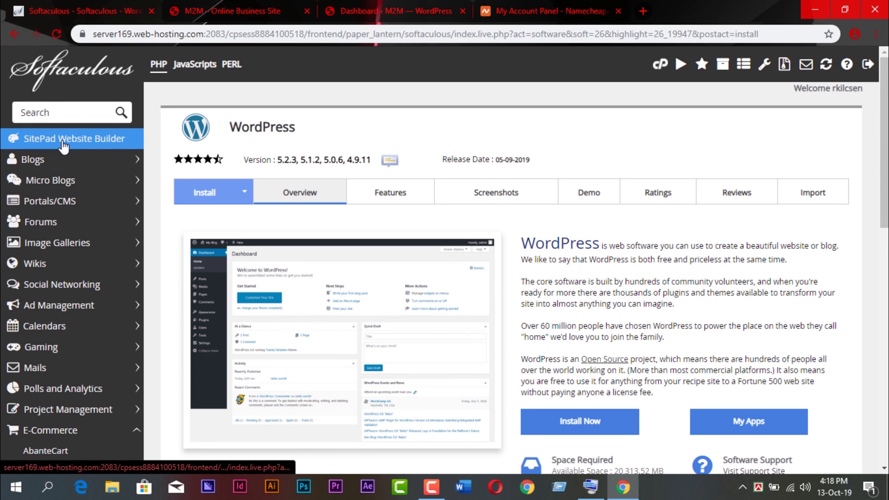
- Go back from Softaculous to the cPanel main page
{"action": "left_click", "coordinate": [16, 35]}
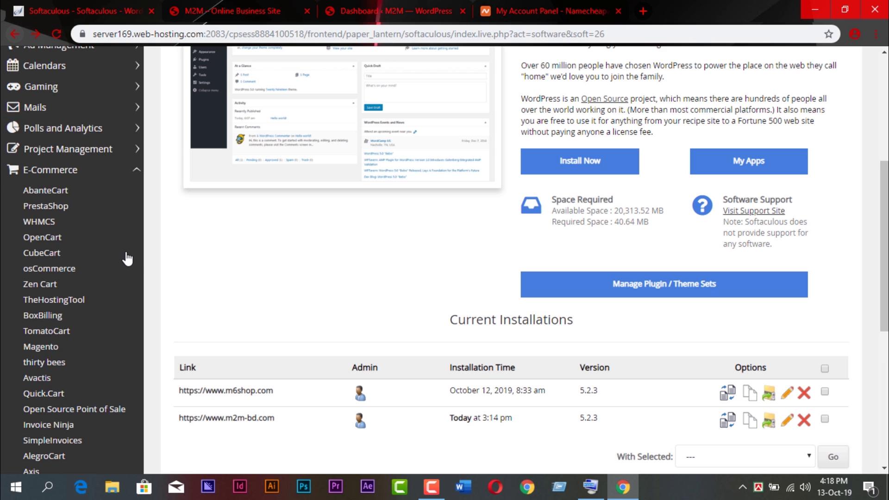
{"action": "scroll", "coordinate": [128, 259], "scroll_direction": "up", "scroll_amount": 6}
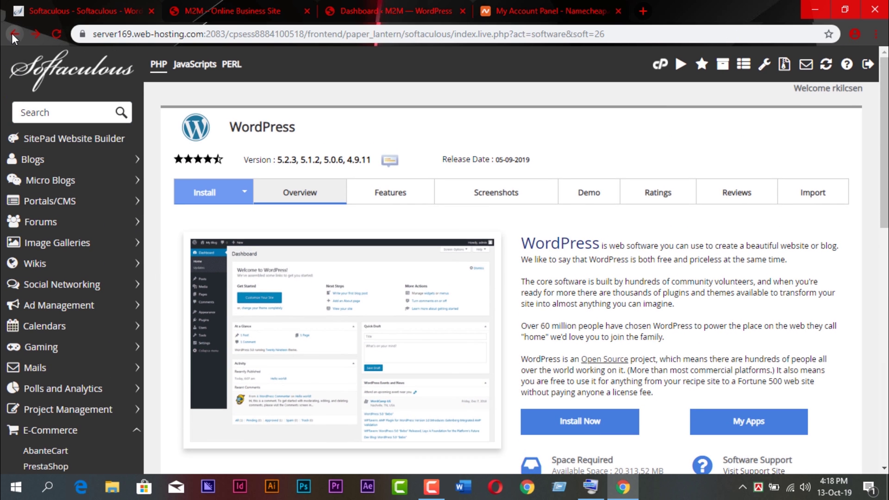
{"action": "left_click", "coordinate": [14, 35]}
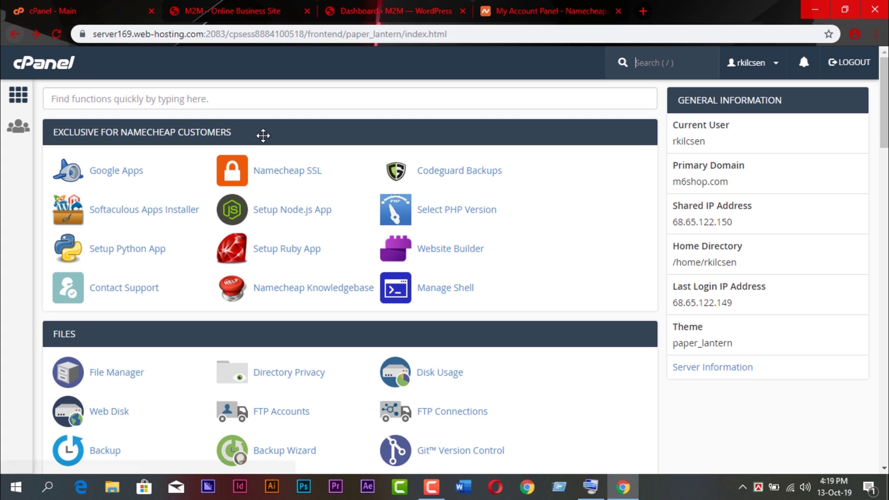
- Open the plugin-installed certificates in Namecheap SSL and check the status options of the m2m-bd.com certificate without choosing any
{"action": "left_click", "coordinate": [290, 175]}
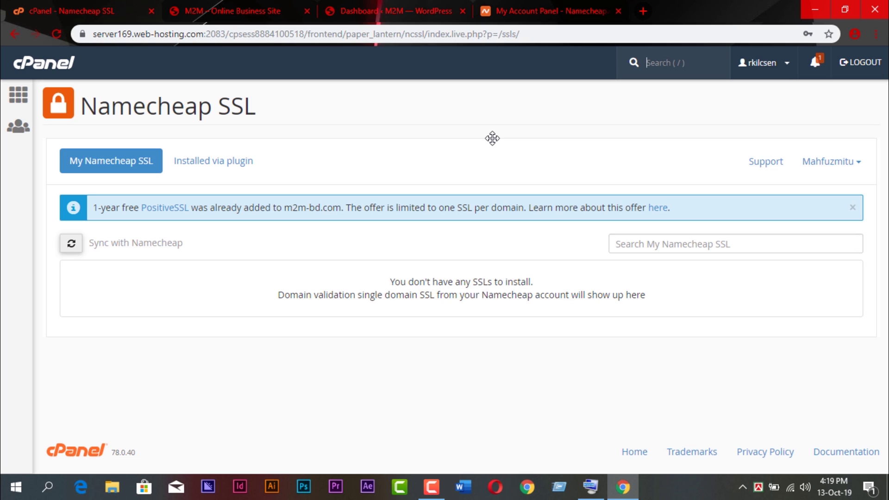
{"action": "left_click", "coordinate": [227, 163]}
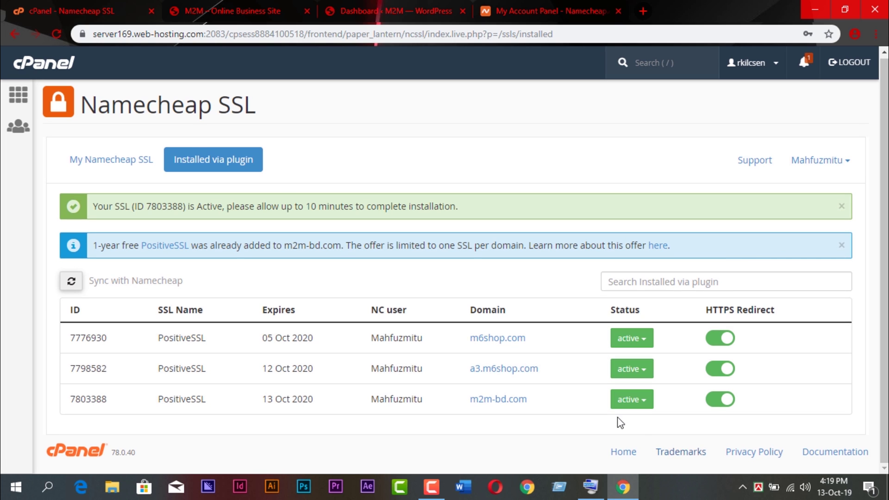
{"action": "left_click", "coordinate": [638, 399]}
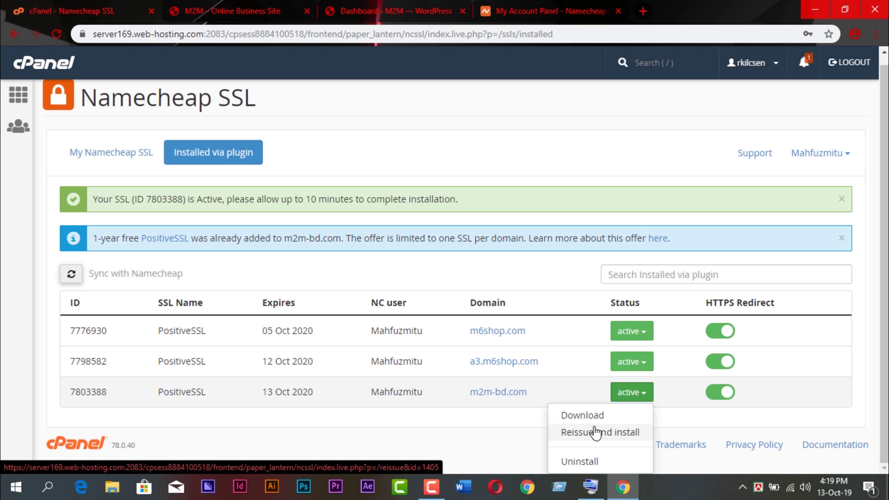
{"action": "left_click", "coordinate": [496, 446]}
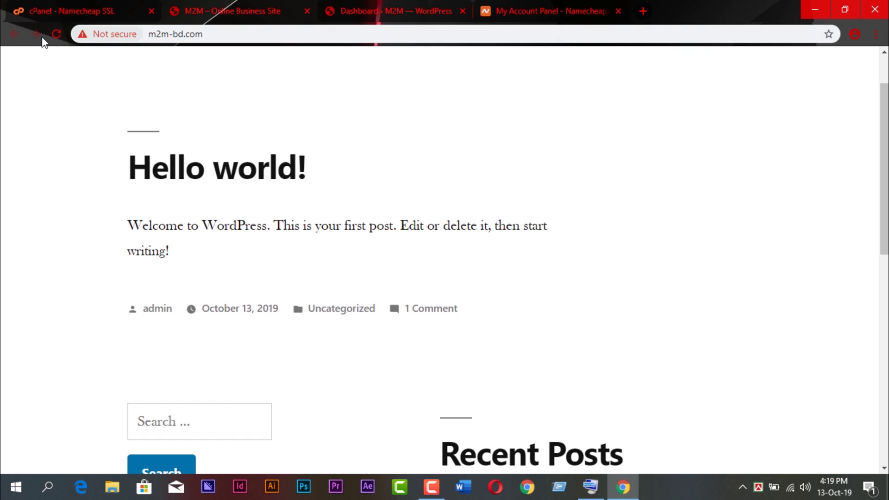
- Reload the m2m-bd.com homepage, inspect the https part of its address, and look over the page
{"action": "left_click", "coordinate": [56, 32]}
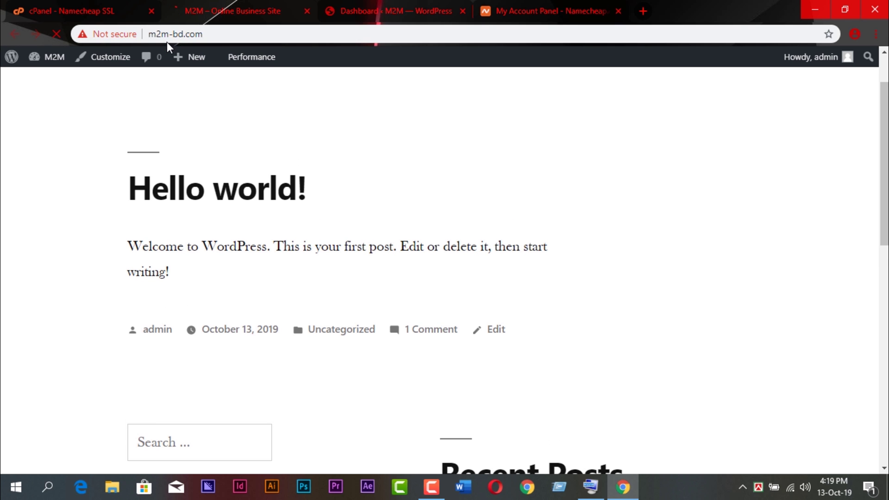
{"action": "left_click", "coordinate": [153, 37]}
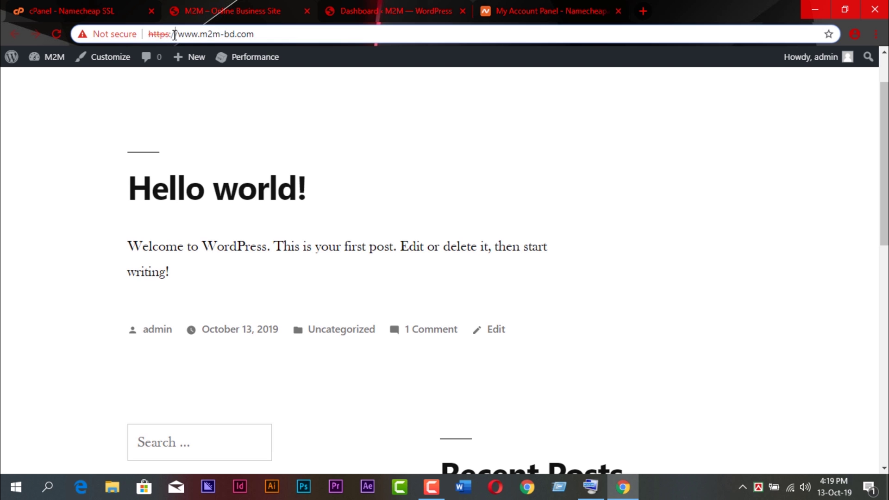
{"action": "left_click_drag", "start_coordinate": [175, 35], "coordinate": [148, 35]}
{"action": "left_click", "coordinate": [181, 116]}
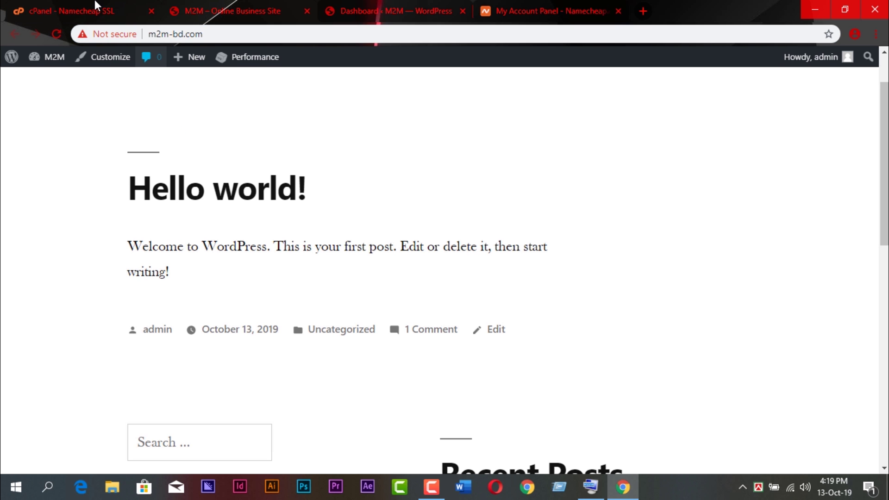
{"action": "scroll", "coordinate": [351, 176], "scroll_direction": "down", "scroll_amount": 8}
{"action": "scroll", "coordinate": [328, 185], "scroll_direction": "up", "scroll_amount": 10}
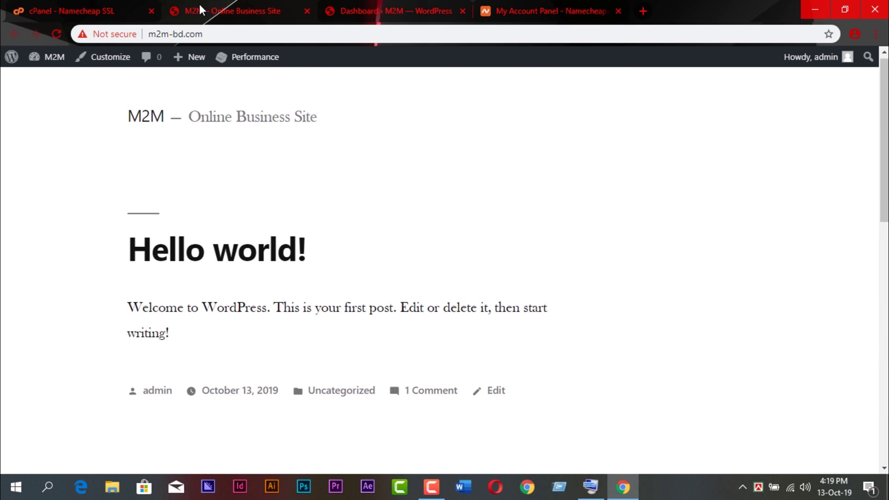
- Go back to the cPanel main page, and check the domain, WhoisGuard and PositiveSSL details of m2m-bd.com in the Namecheap account dashboard
{"action": "left_click", "coordinate": [119, 2]}
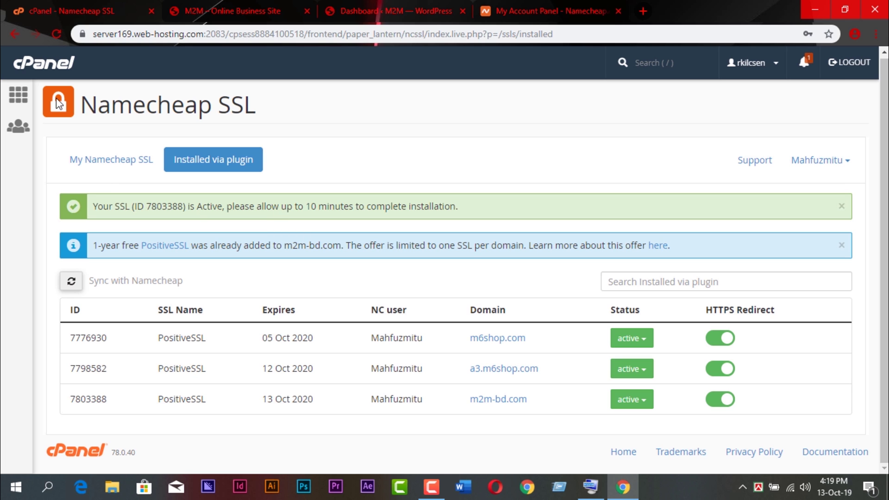
{"action": "left_click", "coordinate": [18, 95]}
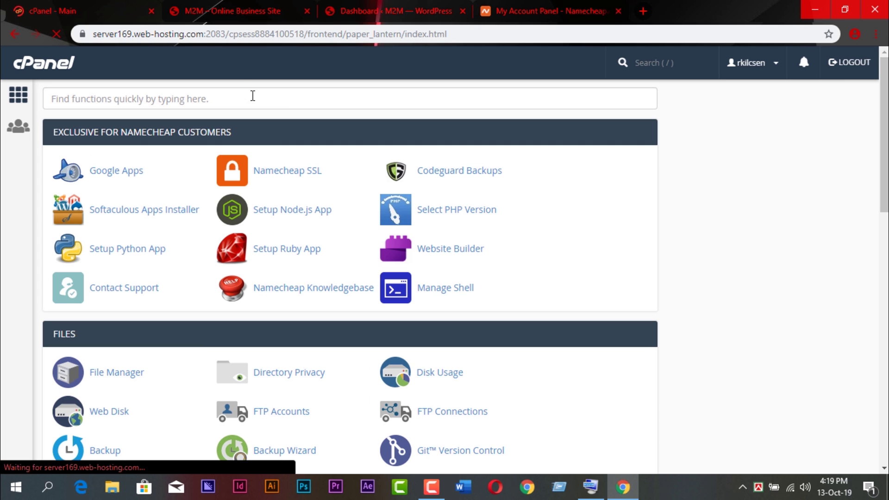
{"action": "left_click", "coordinate": [584, 7]}
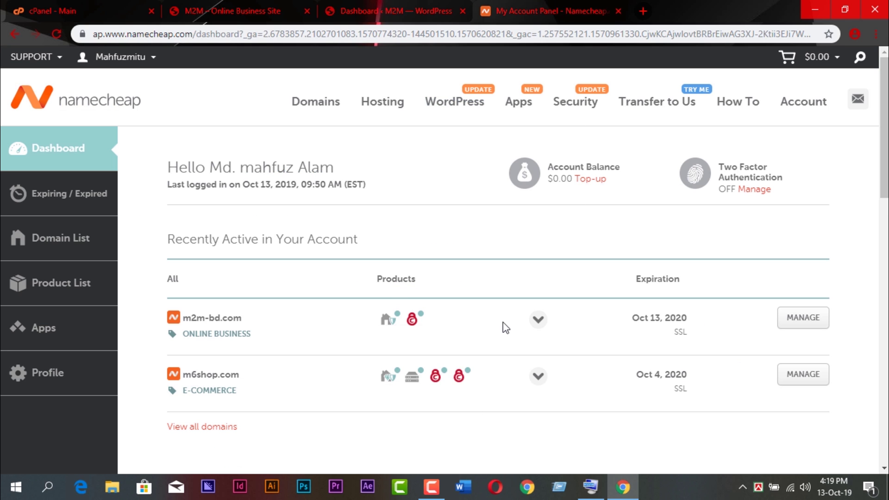
{"action": "left_click", "coordinate": [538, 320]}
{"action": "scroll", "coordinate": [500, 305], "scroll_direction": "down", "scroll_amount": 5}
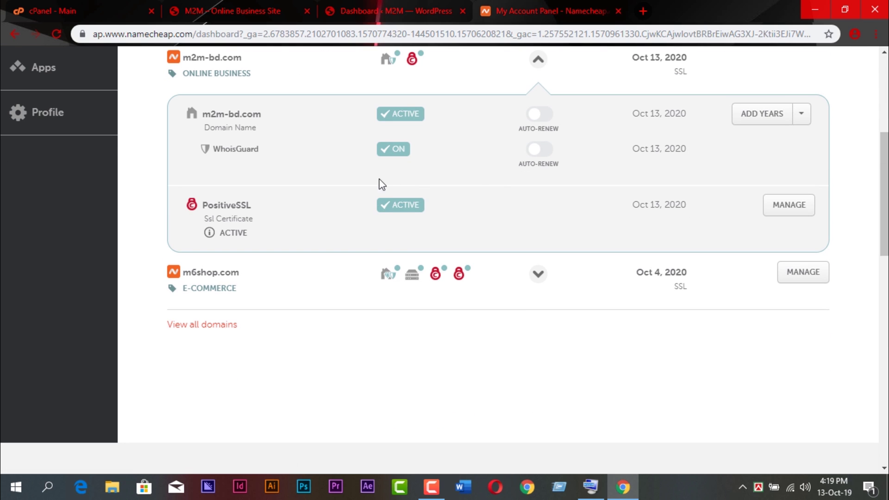
{"action": "scroll", "coordinate": [551, 78], "scroll_direction": "up", "scroll_amount": 5}
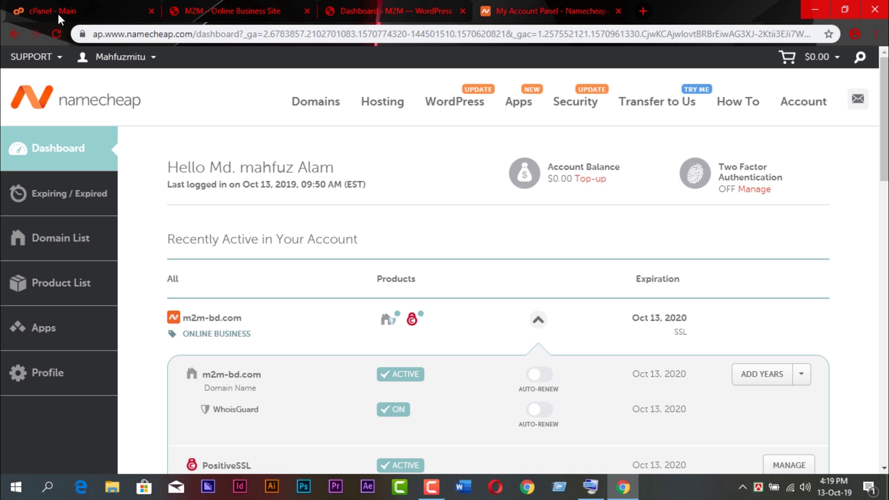
{"action": "left_click", "coordinate": [539, 321]}
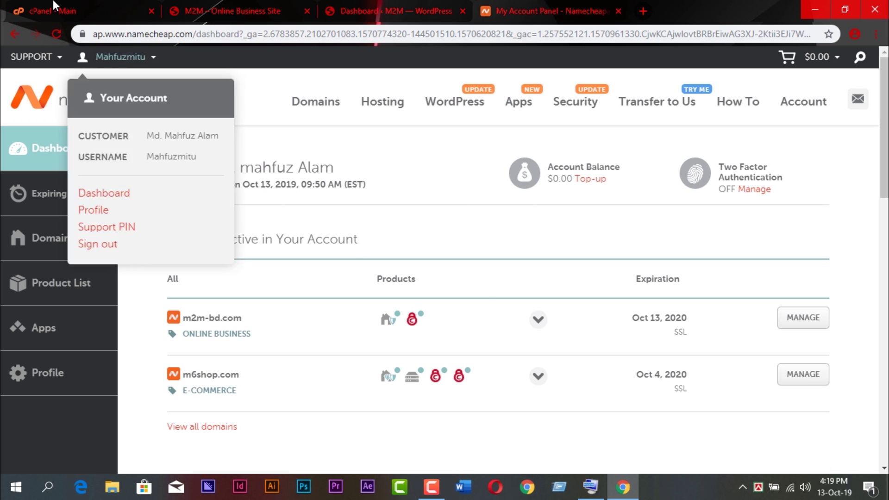
- Return to the cPanel main page and look through its function sections from the Namecheap tools down to Security
{"action": "left_click", "coordinate": [70, 3]}
{"action": "scroll", "coordinate": [301, 172], "scroll_direction": "down", "scroll_amount": 4}
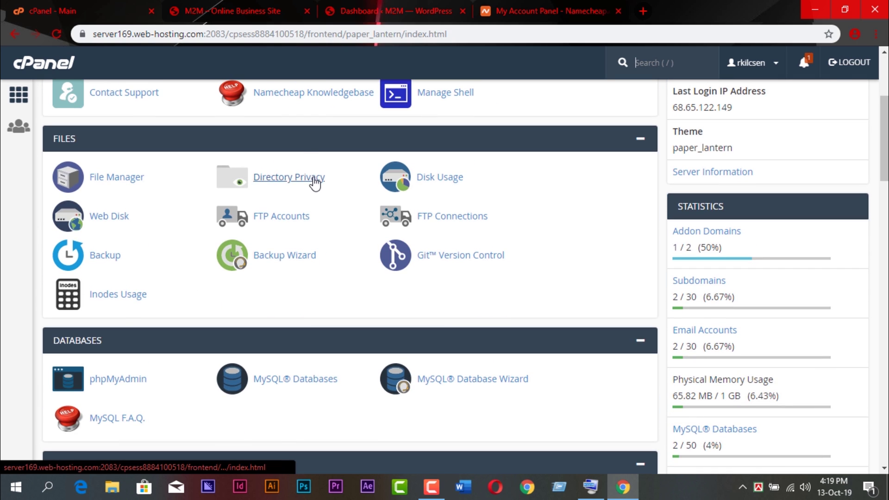
{"action": "scroll", "coordinate": [301, 149], "scroll_direction": "down", "scroll_amount": 5}
{"action": "scroll", "coordinate": [192, 169], "scroll_direction": "up", "scroll_amount": 10}
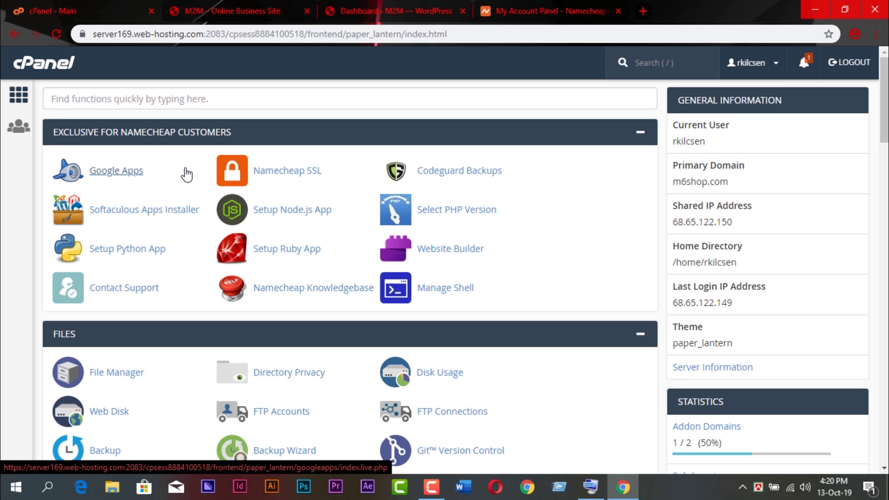
{"action": "scroll", "coordinate": [187, 175], "scroll_direction": "down", "scroll_amount": 4}
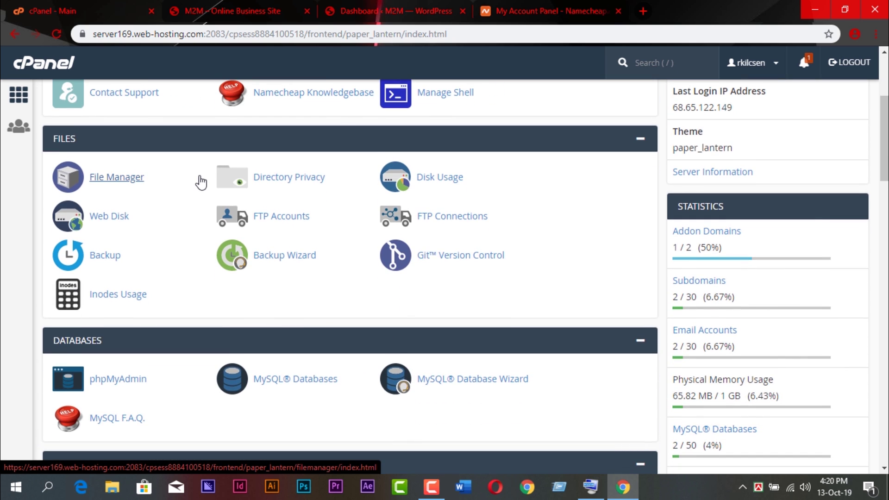
{"action": "scroll", "coordinate": [200, 182], "scroll_direction": "down", "scroll_amount": 12}
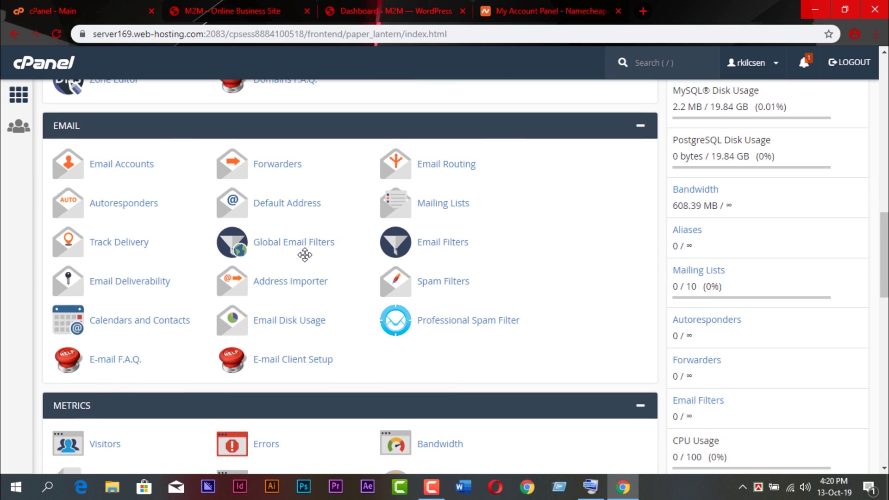
{"action": "scroll", "coordinate": [304, 253], "scroll_direction": "up", "scroll_amount": 4}
{"action": "scroll", "coordinate": [266, 215], "scroll_direction": "down", "scroll_amount": 4}
{"action": "scroll", "coordinate": [267, 221], "scroll_direction": "down", "scroll_amount": 5}
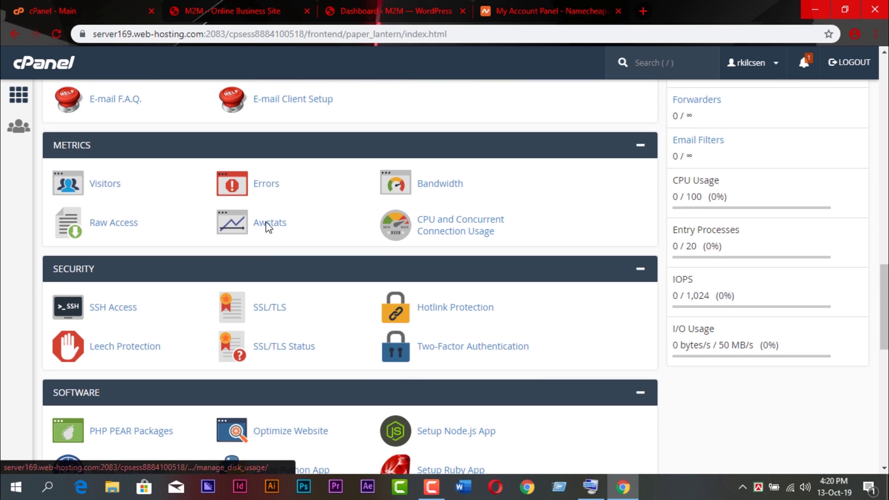
- Open SSL/TLS Status and examine the certificate status of the m2m-bd.com domains
{"action": "left_click", "coordinate": [280, 347]}
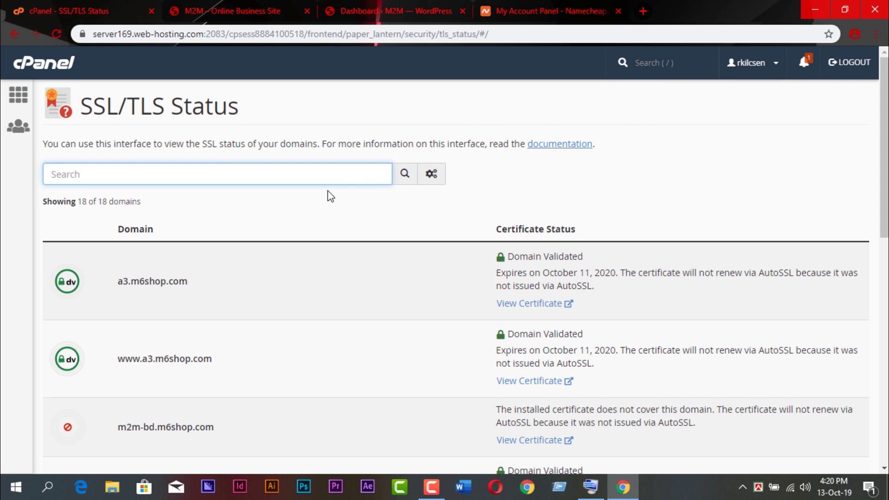
{"action": "scroll", "coordinate": [327, 194], "scroll_direction": "down", "scroll_amount": 3}
{"action": "scroll", "coordinate": [326, 191], "scroll_direction": "down", "scroll_amount": 3}
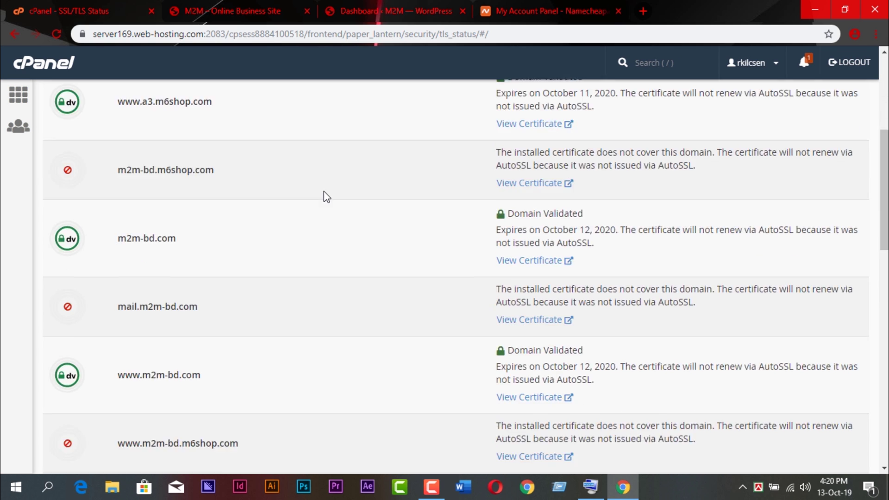